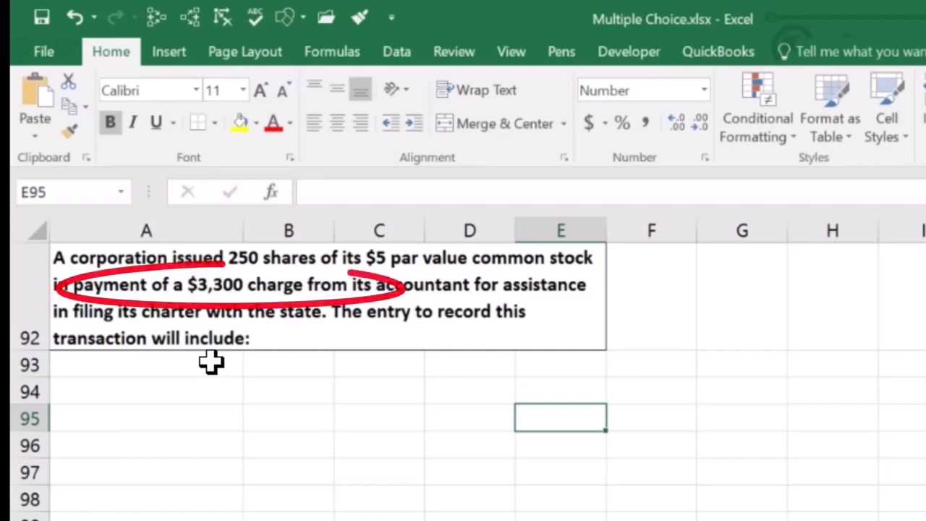
Enter the account label "Legal and Professional Expense" in cell A94, below the share-issuance question.
{"action": "left_click", "coordinate": [210, 334]}
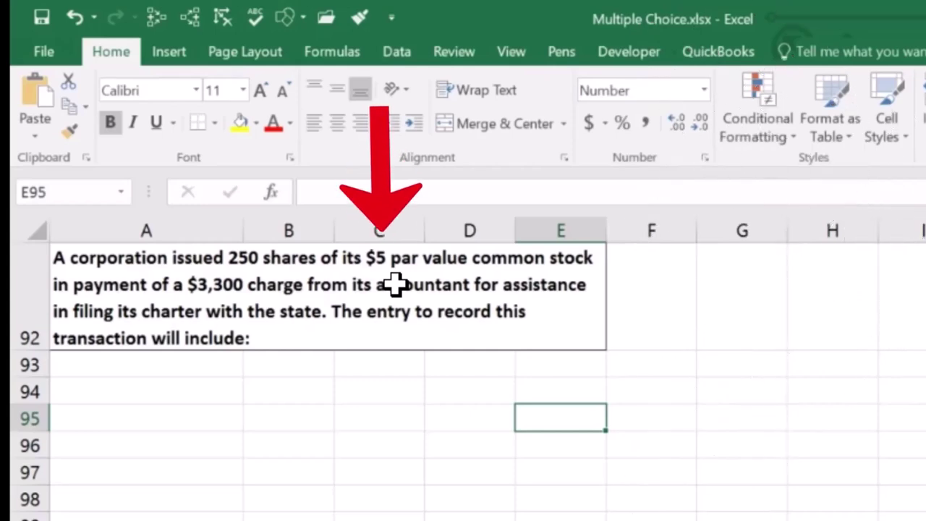
{"action": "key", "text": "Left"}
{"action": "key", "text": "Left"}
{"action": "key", "text": "Left"}
{"action": "key", "text": "Left"}
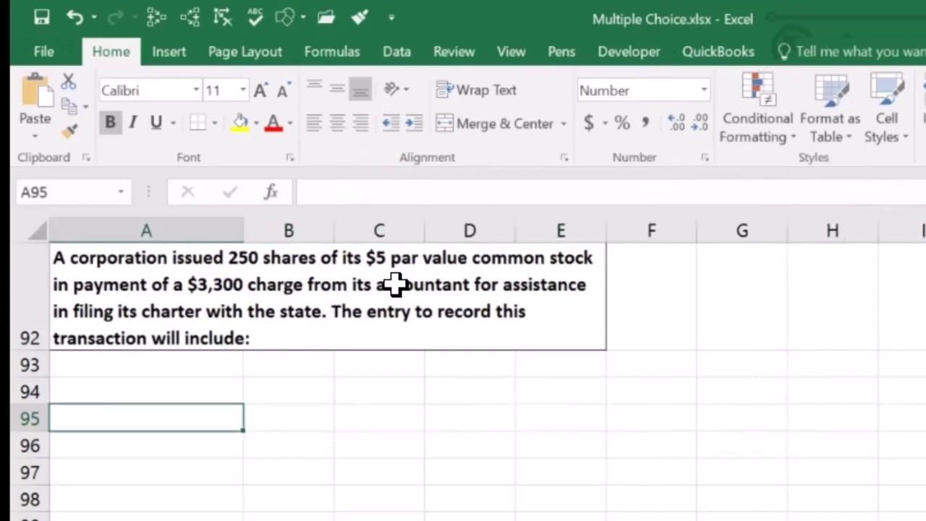
{"action": "key", "text": "Up"}
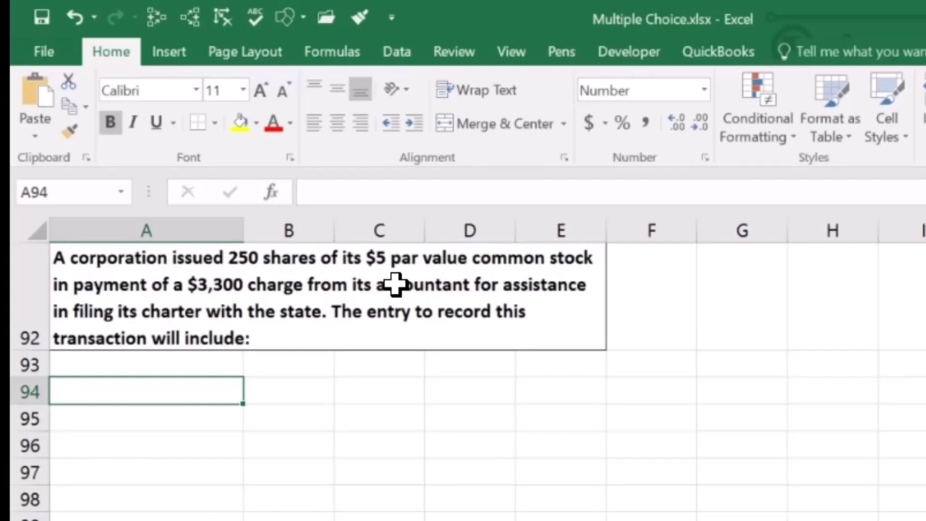
{"action": "type", "text": "Legal "}
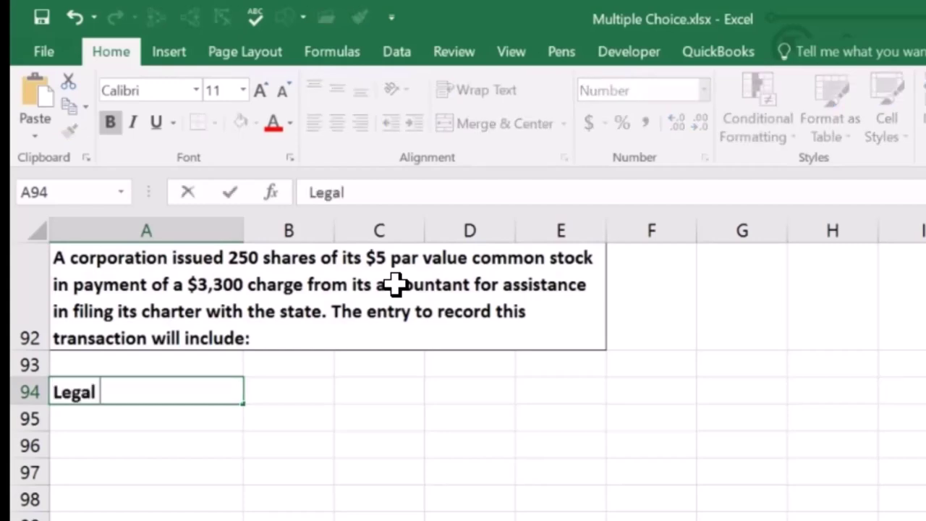
{"action": "type", "text": "and Profess"}
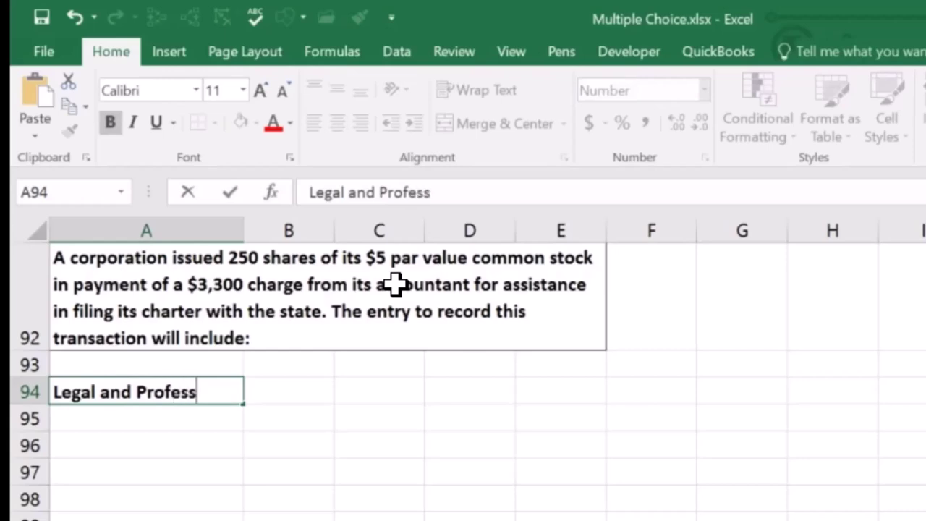
{"action": "type", "text": "ional Expe"}
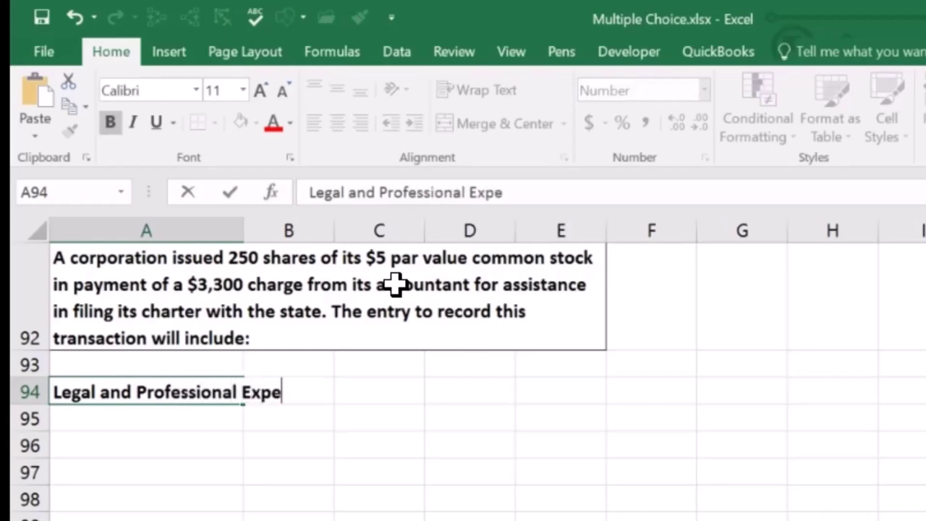
{"action": "type", "text": "nse"}
Enter 3300 in C94 as the debit for Legal and Professional Expense.
{"action": "key", "text": "Tab"}
{"action": "key", "text": "Tab"}
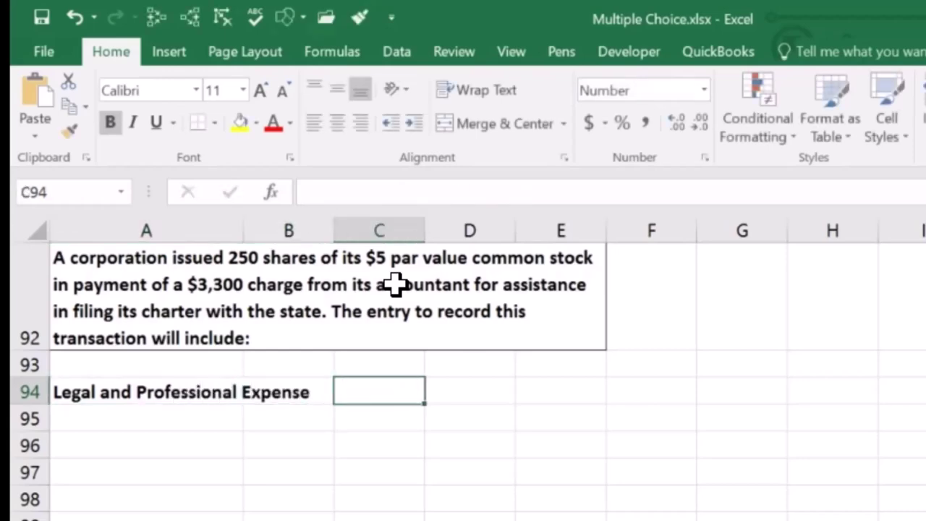
{"action": "type", "text": "3300"}
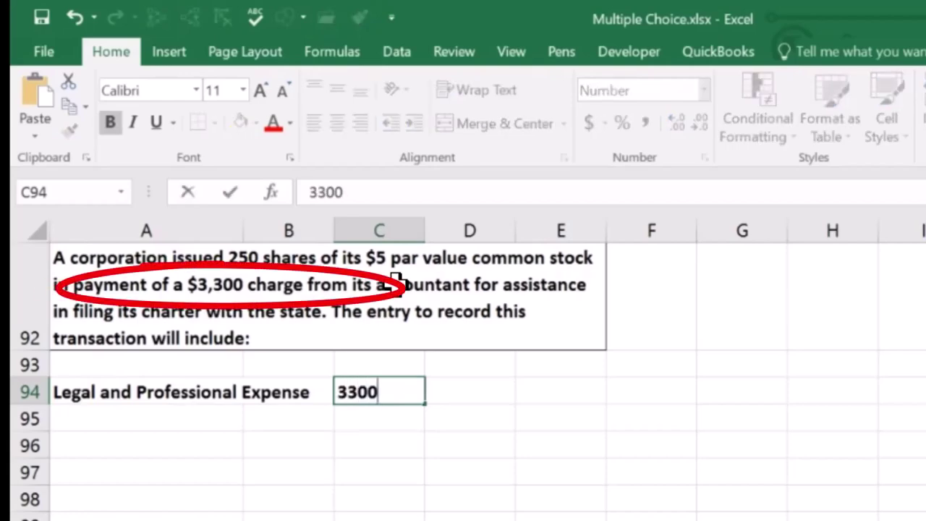
{"action": "key", "text": "Return"}
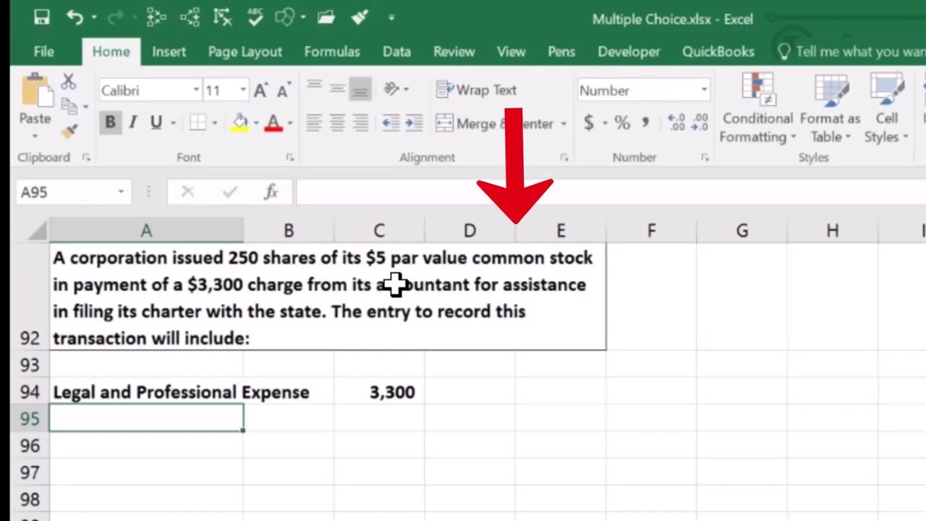
Add a CS line in A95 with its credit in D95 calculated as -250*5.
{"action": "type", "text": "CS"}
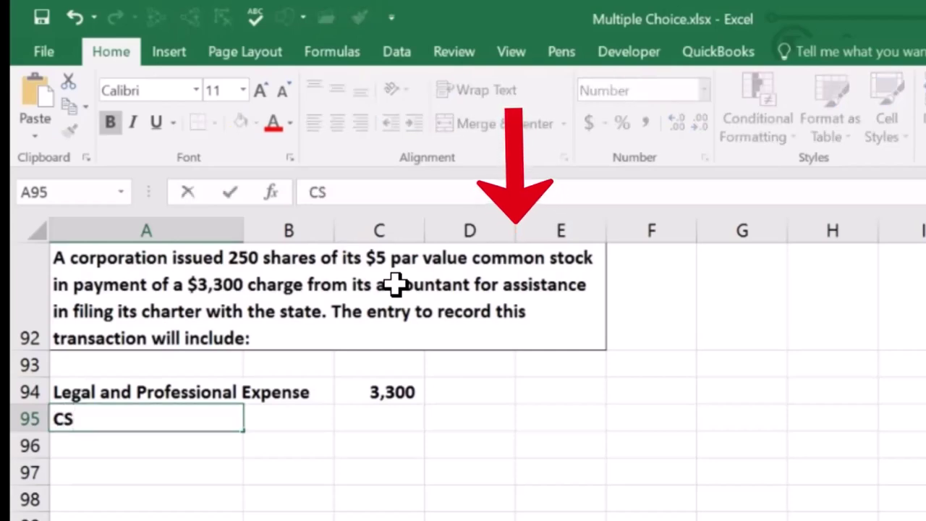
{"action": "key", "text": "Tab"}
{"action": "key", "text": "Tab"}
{"action": "key", "text": "Tab"}
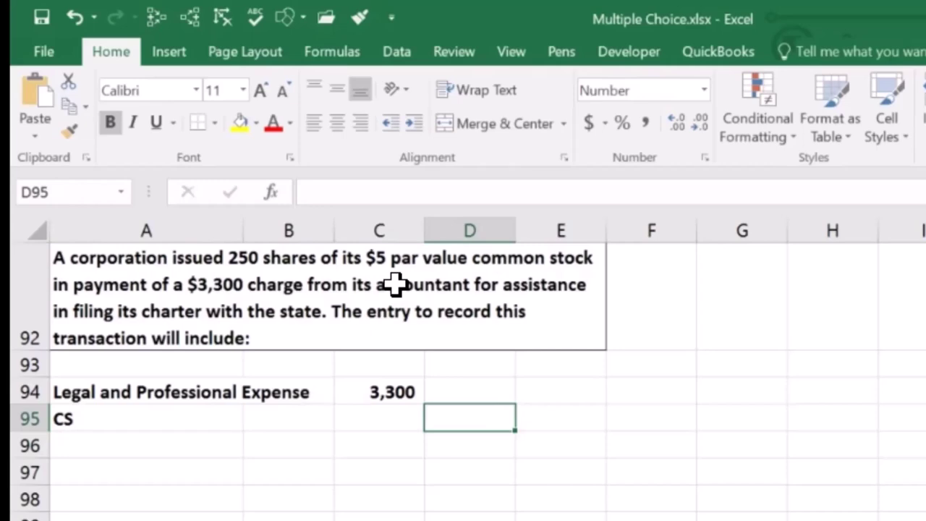
{"action": "type", "text": "-"}
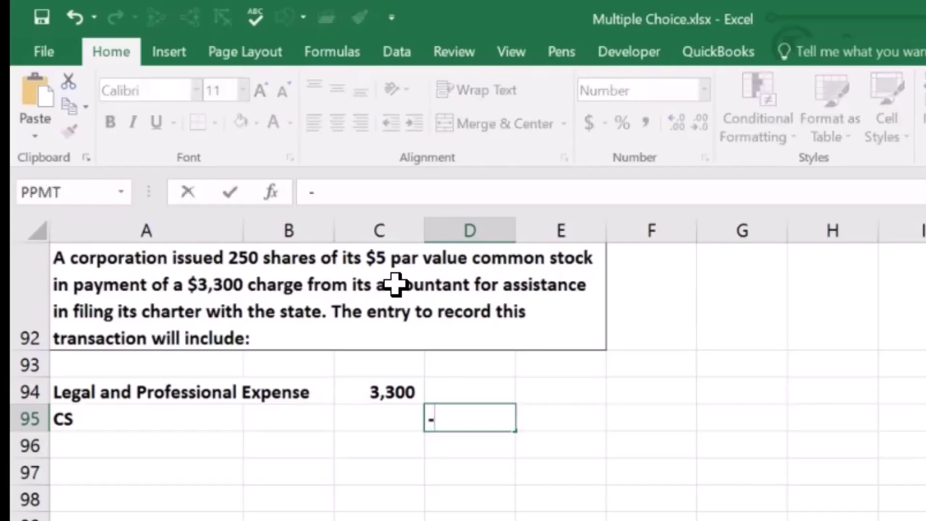
{"action": "type", "text": "25"}
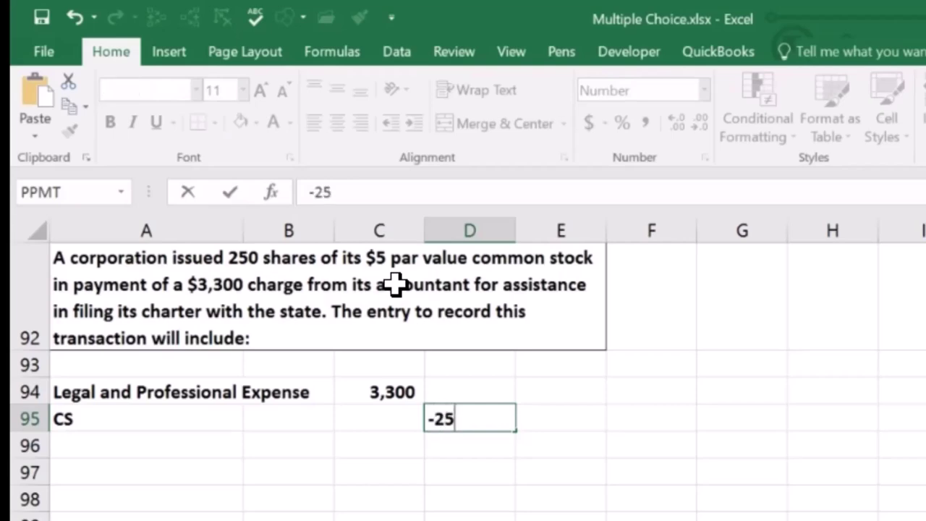
{"action": "type", "text": "0*5"}
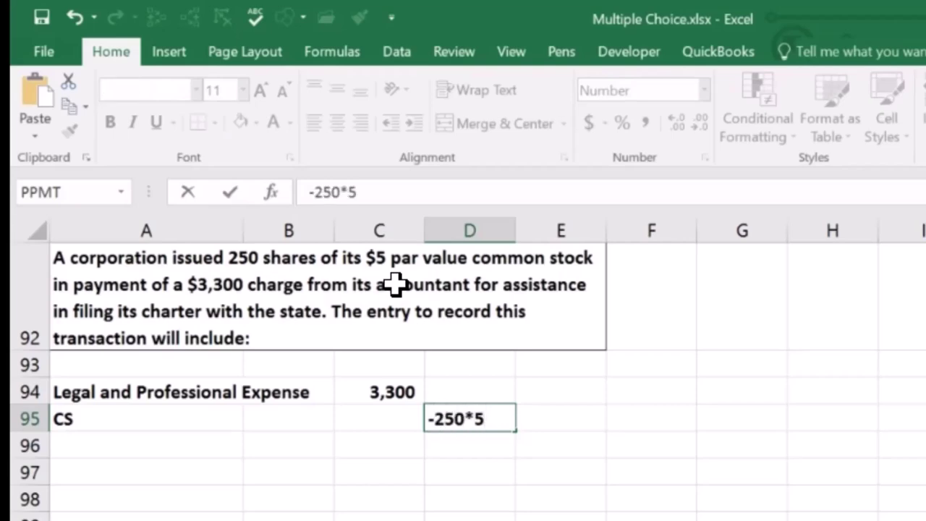
{"action": "key", "text": "Return"}
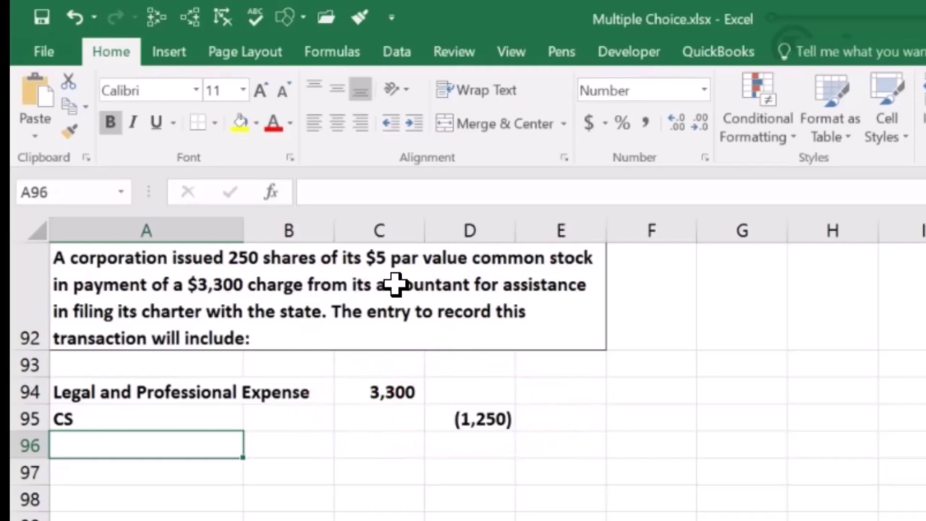
Enter the account label APIC in A96 and go to its credit cell, D96.
{"action": "type", "text": "A"}
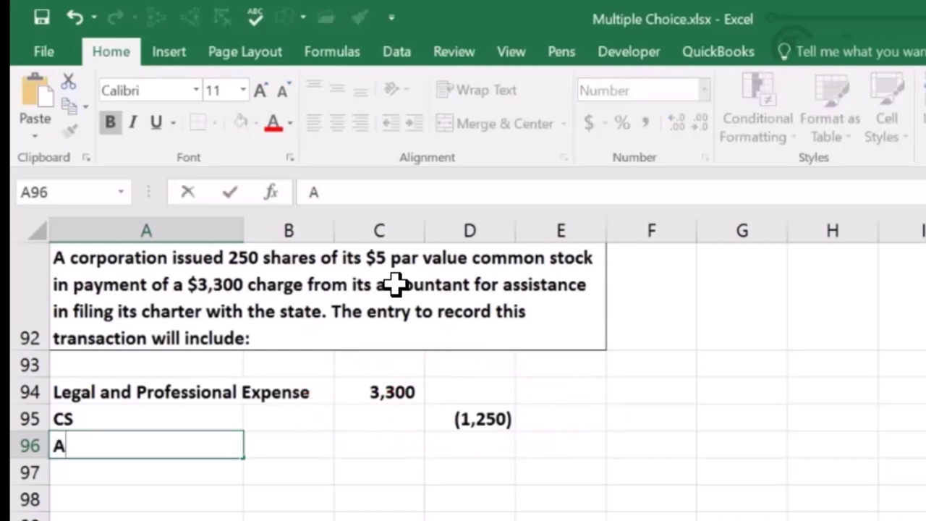
{"action": "type", "text": "PIC"}
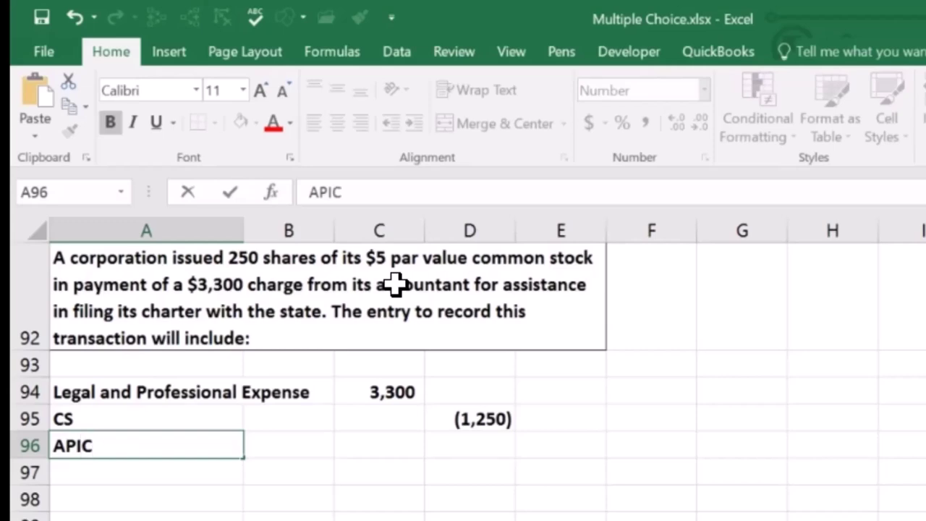
{"action": "key", "text": "Tab"}
{"action": "key", "text": "Tab"}
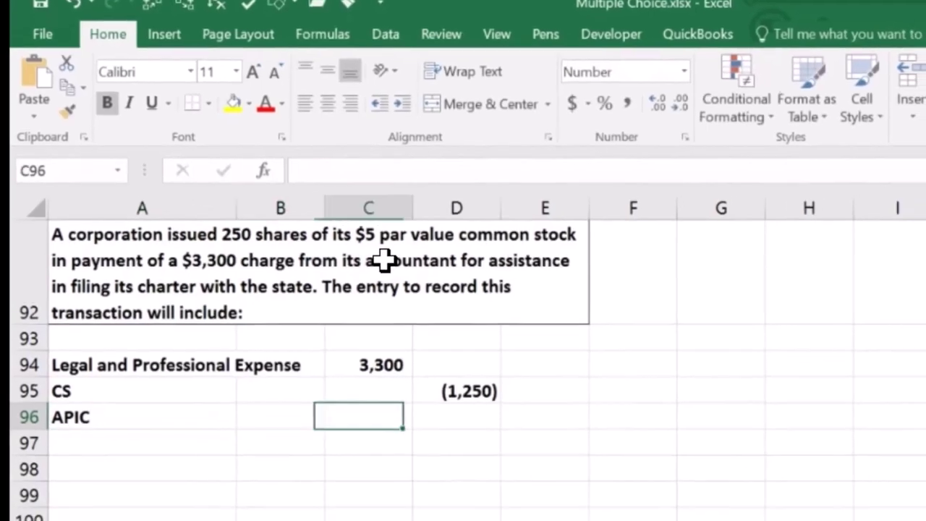
{"action": "key", "text": "Tab"}
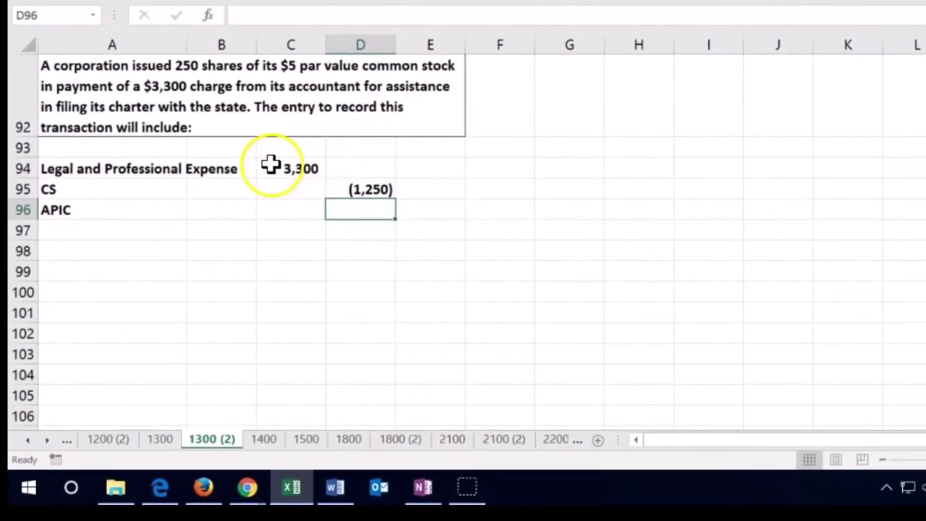
Check the sum of C94:D95 and enter the APIC credit in D96 as -SUM(C94:D95).
{"action": "left_click", "coordinate": [299, 218]}
{"action": "left_click_drag", "start_coordinate": [281, 169], "coordinate": [352, 188]}
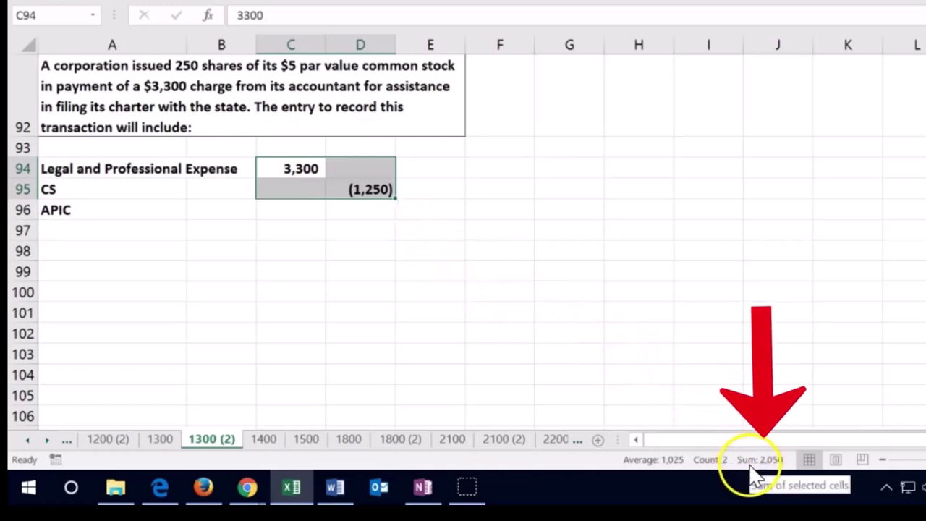
{"action": "left_click", "coordinate": [371, 210]}
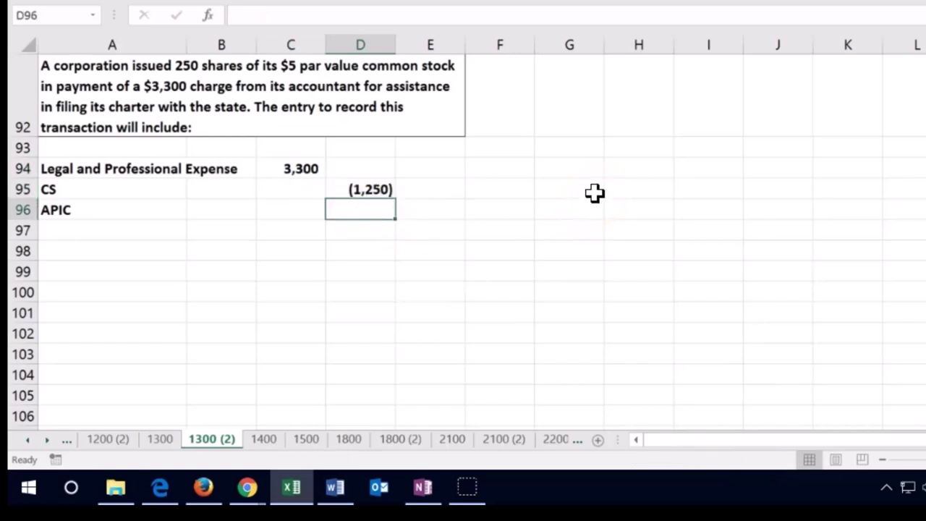
{"action": "type", "text": "-s"}
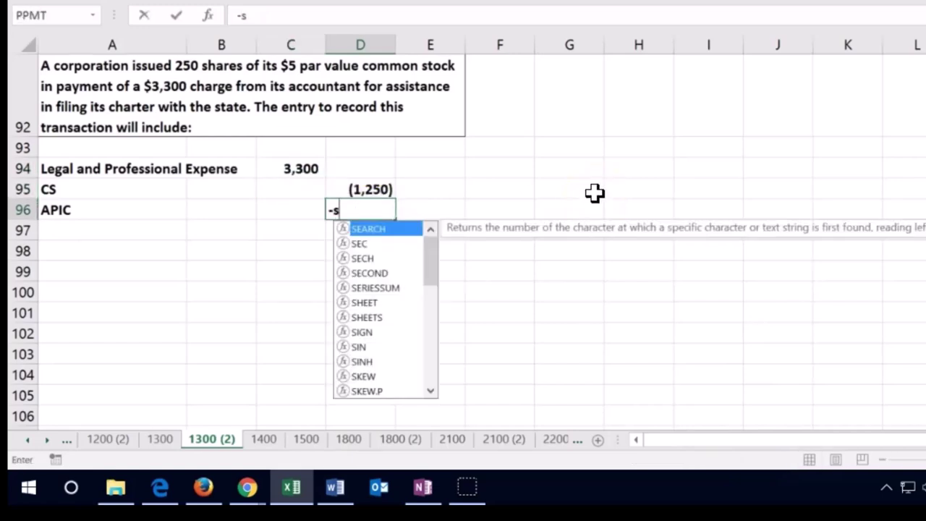
{"action": "type", "text": "um("}
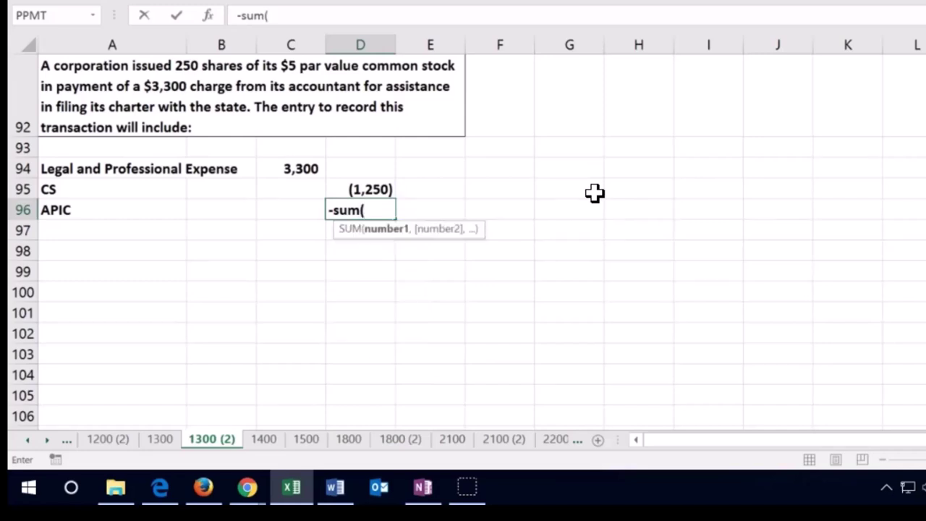
{"action": "left_click_drag", "start_coordinate": [298, 168], "coordinate": [375, 183]}
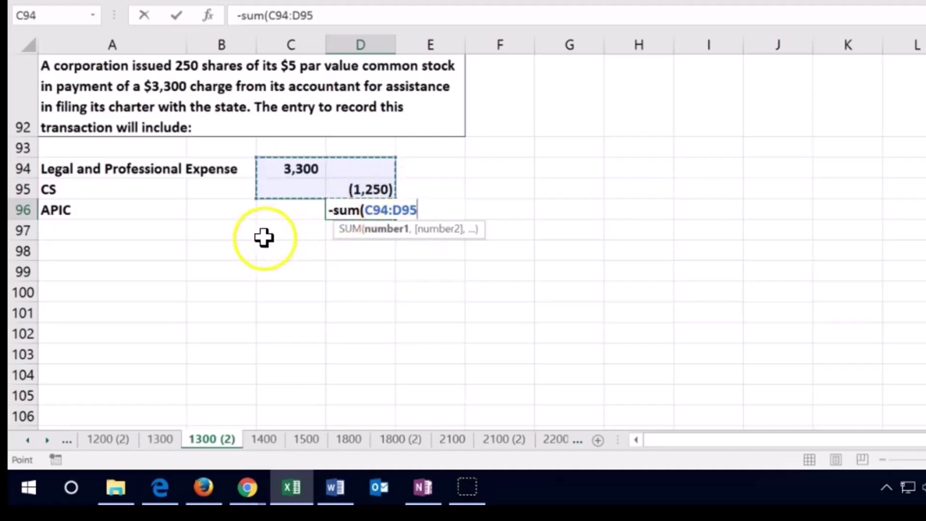
{"action": "type", "text": ")"}
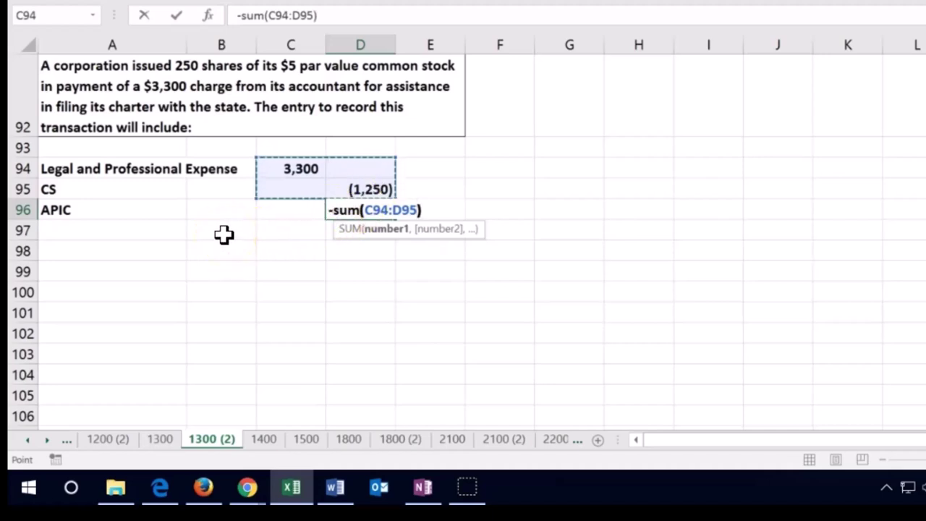
{"action": "key", "text": "Return"}
Check the sum of the whole journal entry in C94:D96, and review the credits in D95:D96.
{"action": "left_click", "coordinate": [271, 168]}
{"action": "mouse_move", "coordinate": [271, 168]}
{"action": "left_mouse_down"}
{"action": "mouse_move", "coordinate": [335, 184]}
{"action": "mouse_move", "coordinate": [348, 206]}
{"action": "left_mouse_up"}
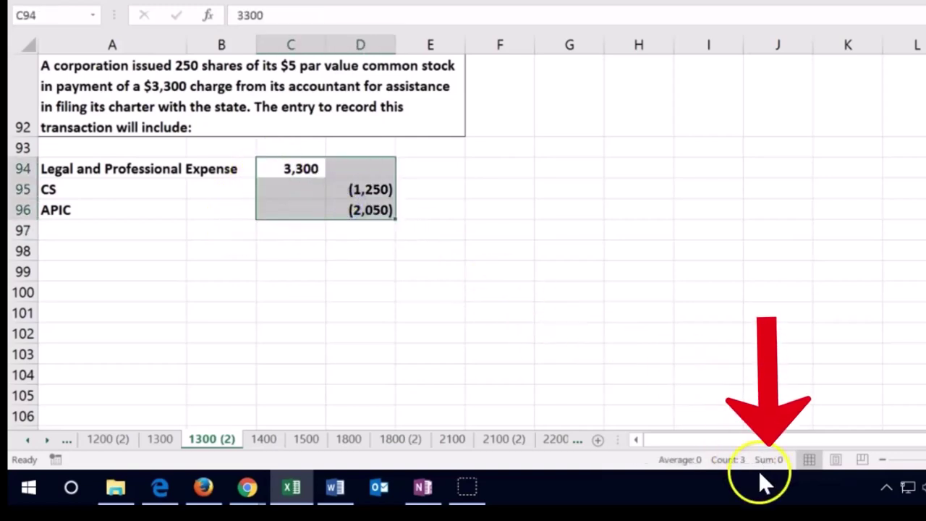
{"action": "left_click", "coordinate": [373, 187]}
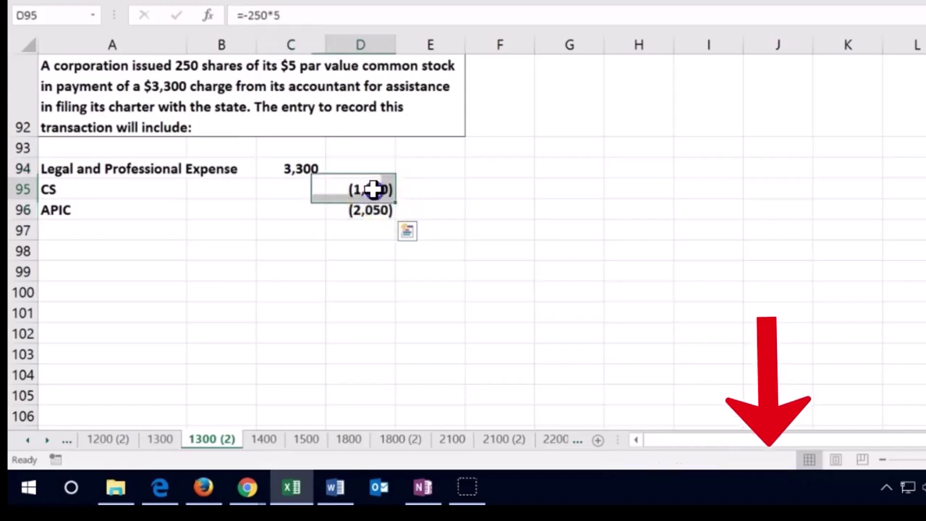
{"action": "left_click_drag", "start_coordinate": [373, 186], "coordinate": [370, 209]}
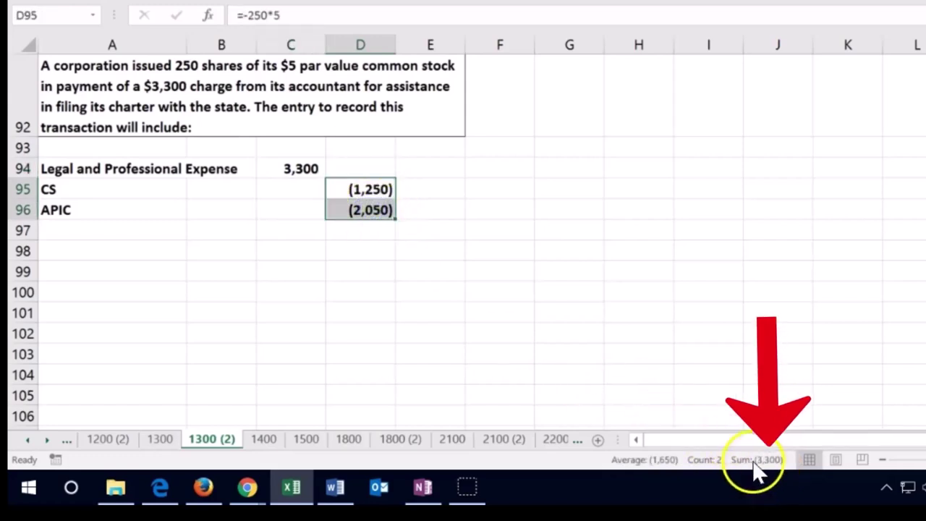
{"action": "left_click", "coordinate": [295, 193]}
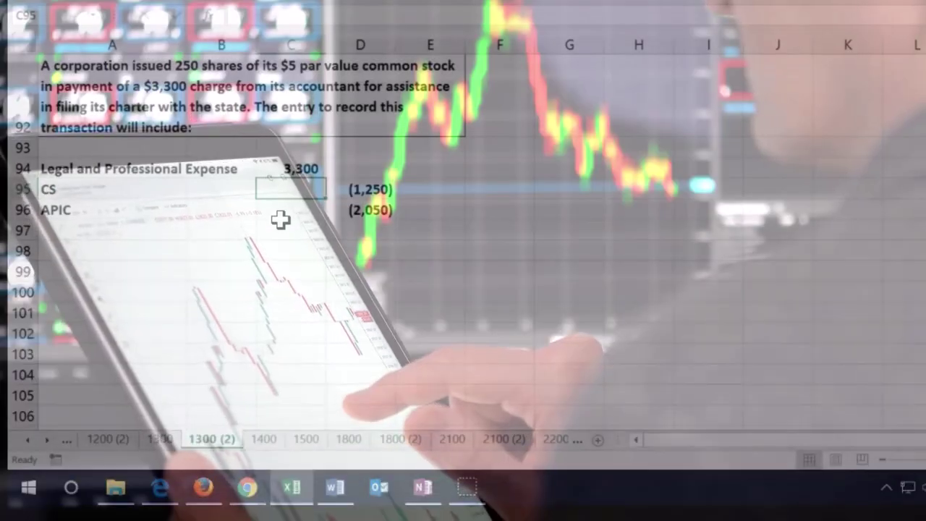
{"action": "key", "text": "Right"}
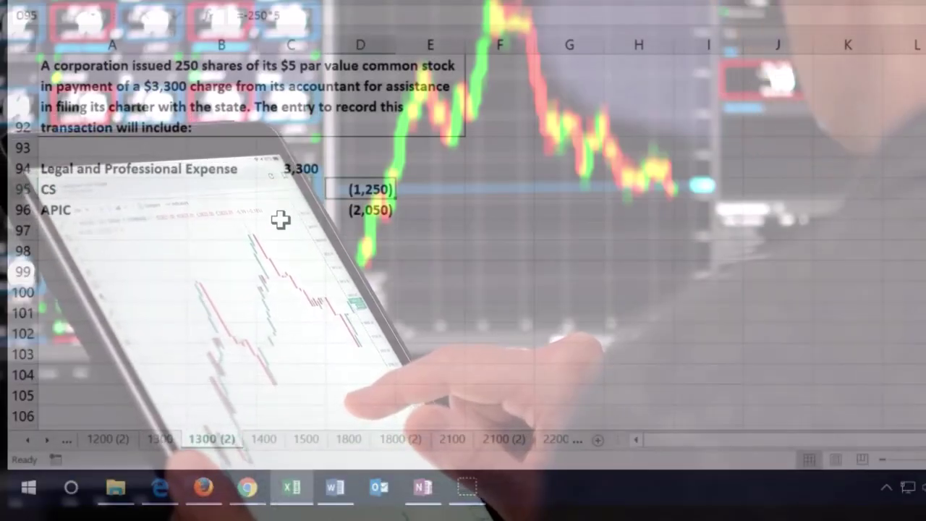
{"action": "key", "text": "Down"}
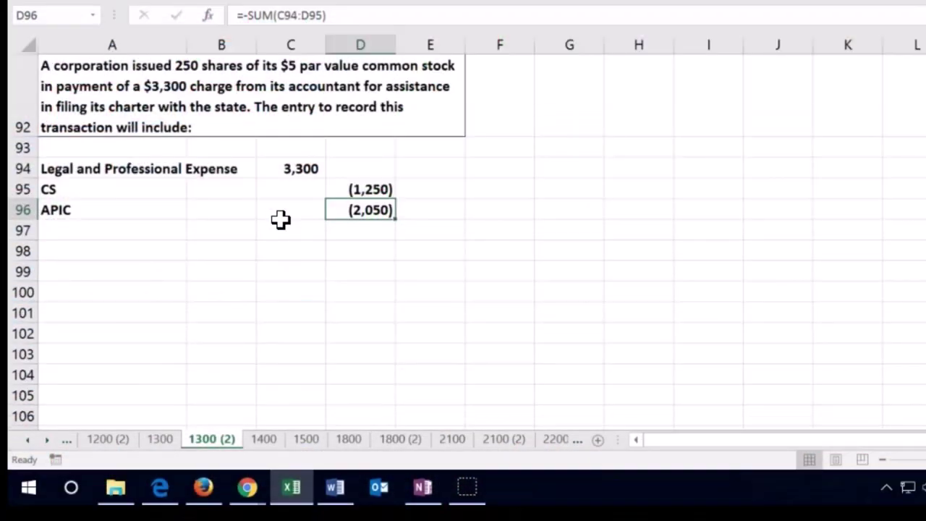
{"action": "left_click_drag", "start_coordinate": [347, 187], "coordinate": [355, 205]}
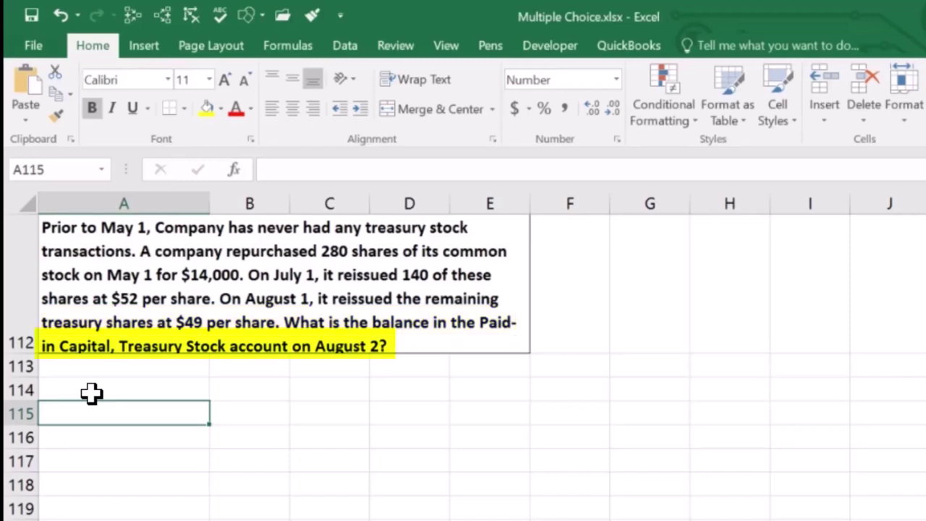
Enter the account label TS in A114 to start the treasury stock entry below the question.
{"action": "left_click", "coordinate": [87, 380]}
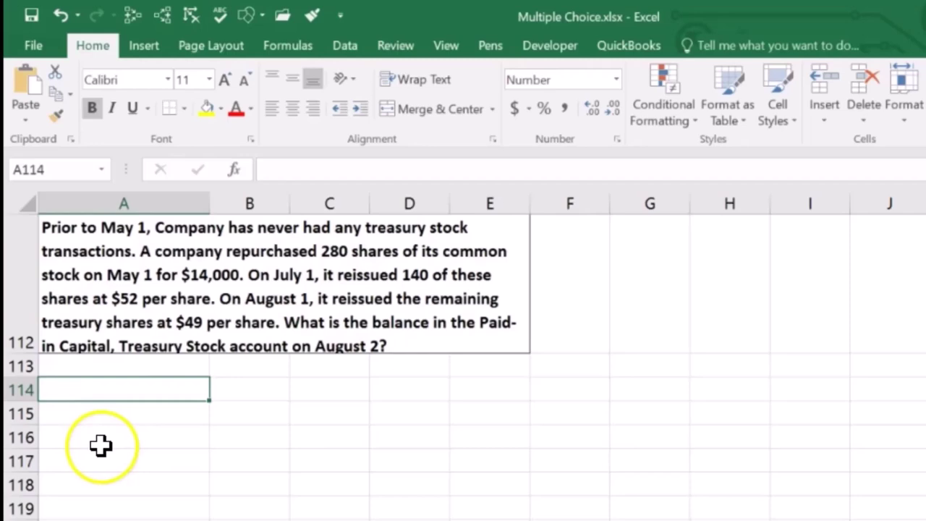
{"action": "type", "text": "TS"}
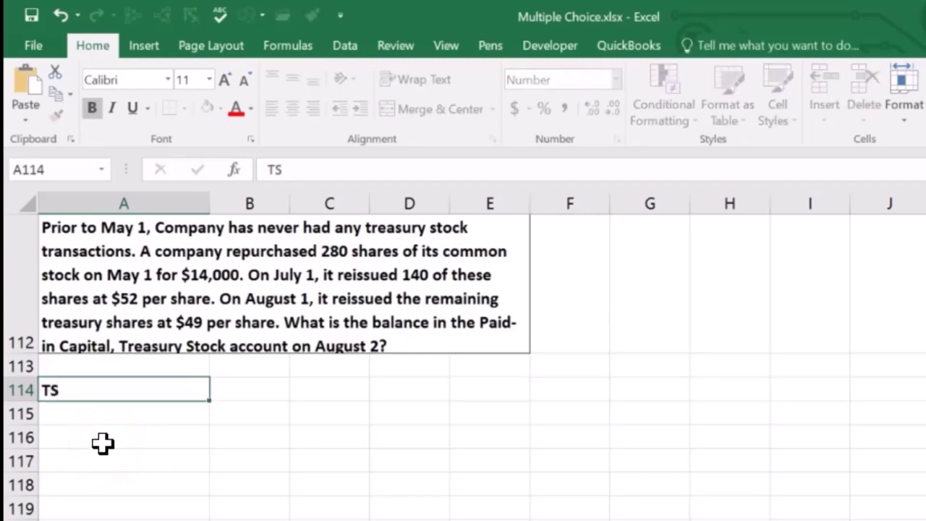
{"action": "key", "text": "Tab"}
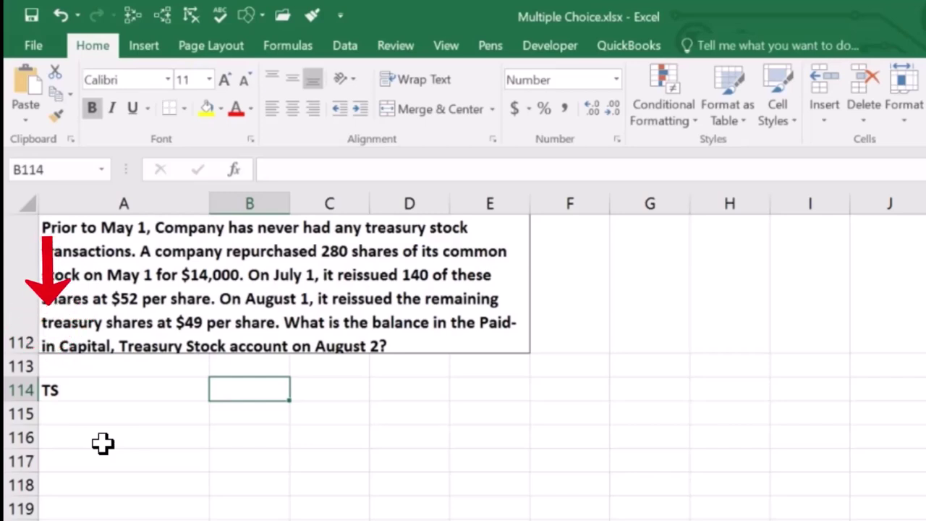
Enter 14,000 in B114 as the treasury stock debit for the May 1 repurchase.
{"action": "type", "text": "14,00"}
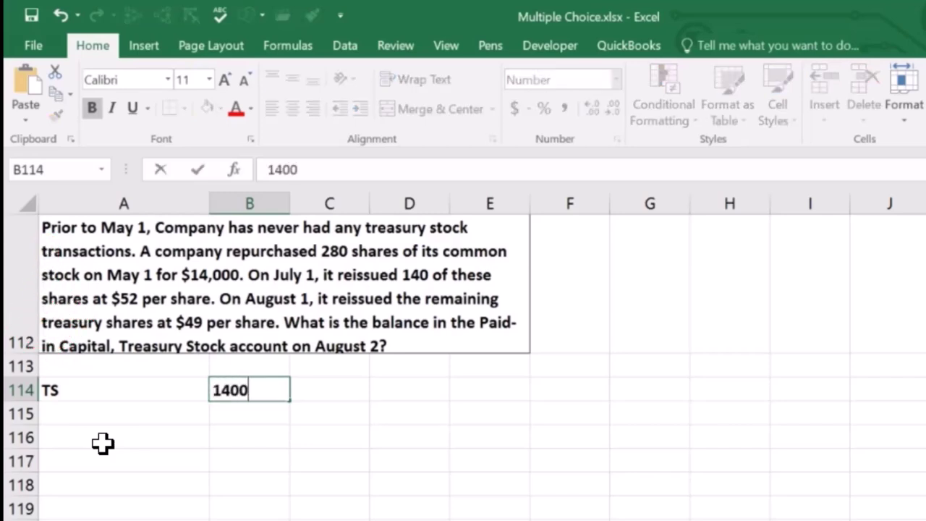
{"action": "type", "text": "0"}
{"action": "key", "text": "Return"}
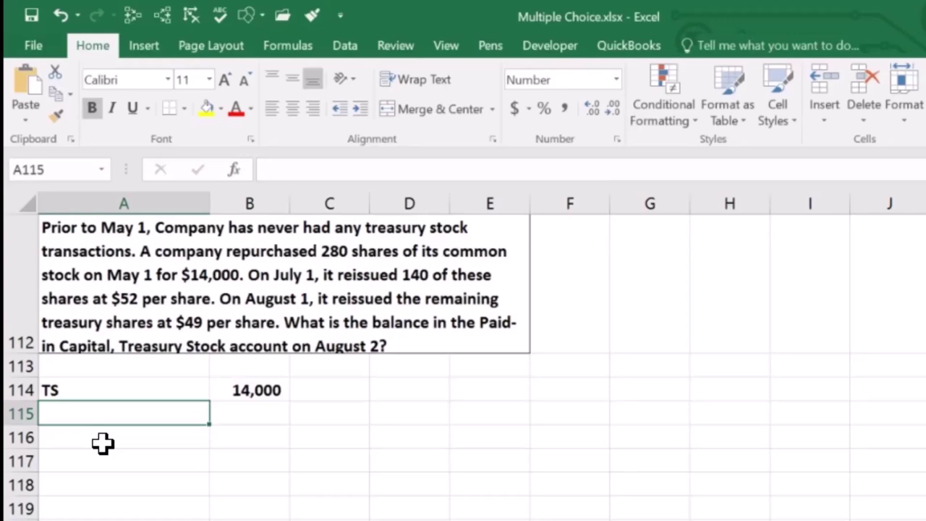
Enter the account label Cash in A115 and its credit in C115 as the negative of B114.
{"action": "type", "text": "Cas"}
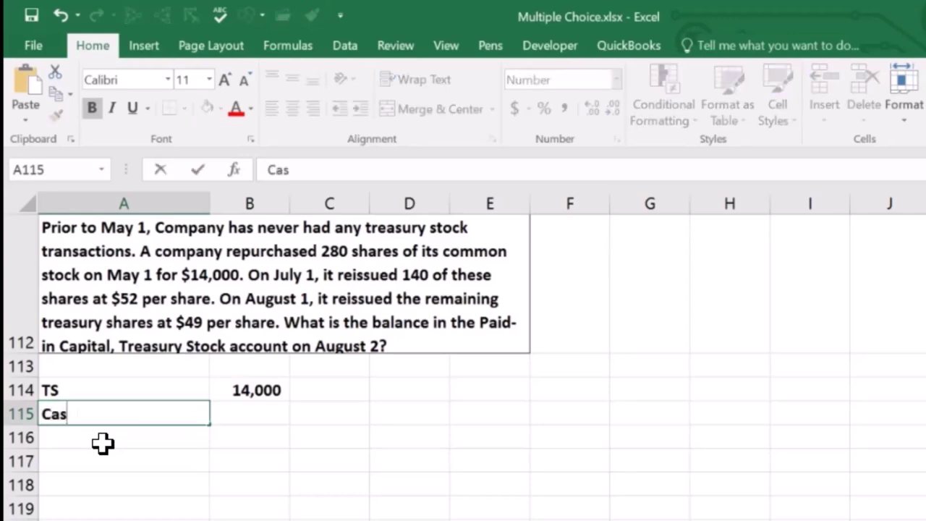
{"action": "type", "text": "h"}
{"action": "key", "text": "Tab"}
{"action": "key", "text": "Tab"}
{"action": "type", "text": "-"}
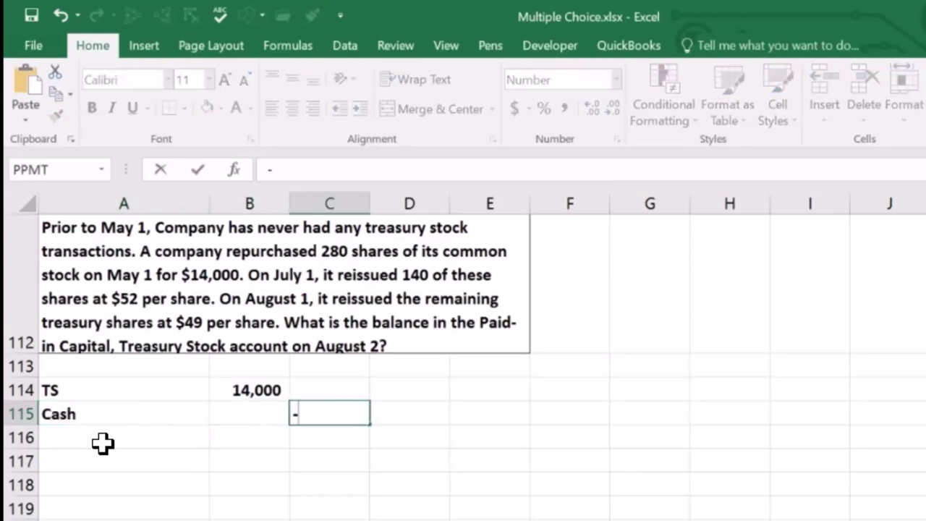
{"action": "key", "text": "Left"}
{"action": "key", "text": "Up"}
{"action": "key", "text": "Return"}
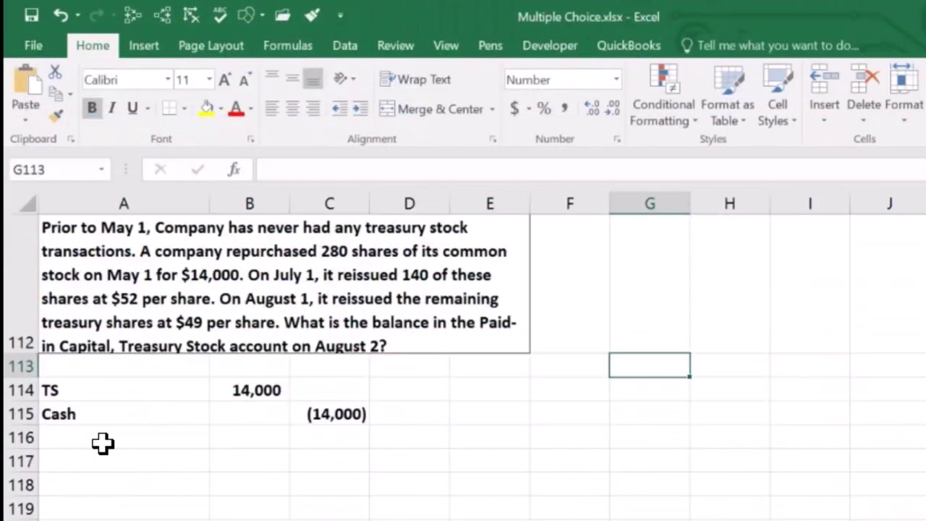
Start a share calculation beside the entry with the header # TS in G113 and 280 in G114.
{"action": "type", "text": "#"}
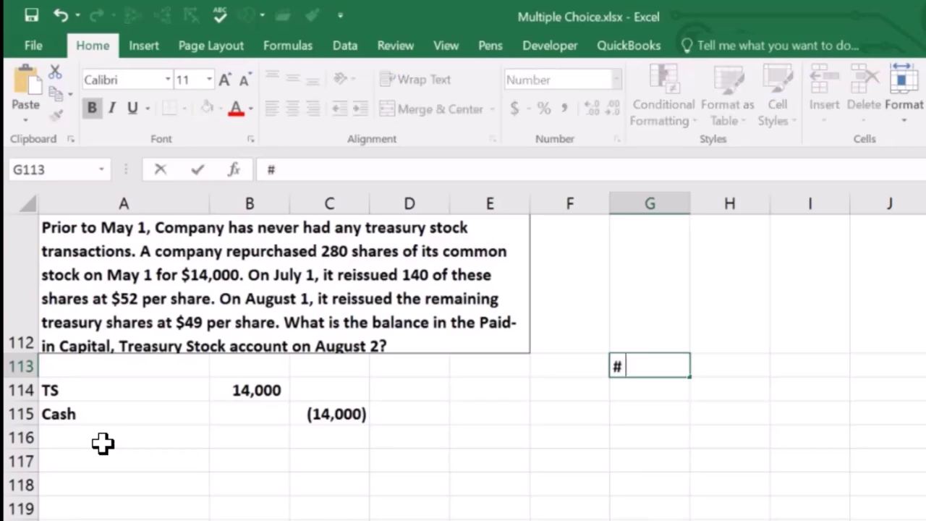
{"action": "type", "text": " TS"}
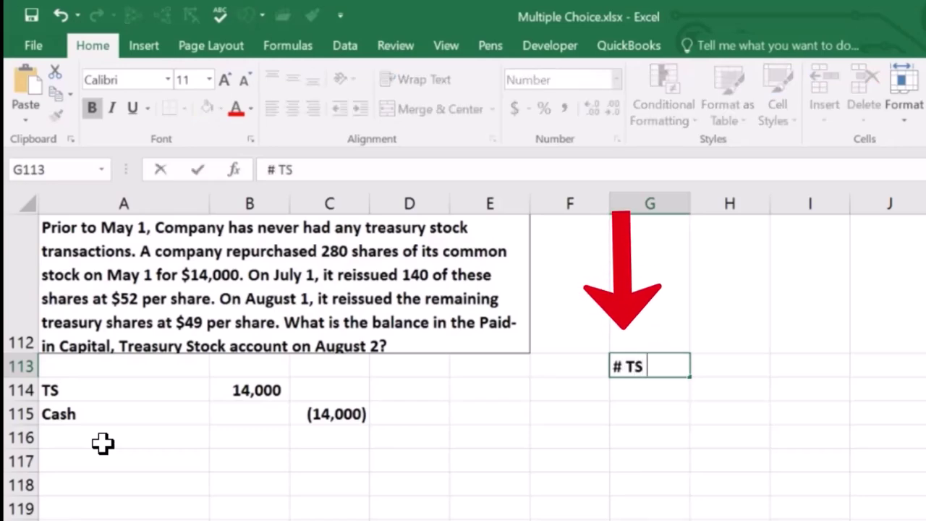
{"action": "key", "text": "Return"}
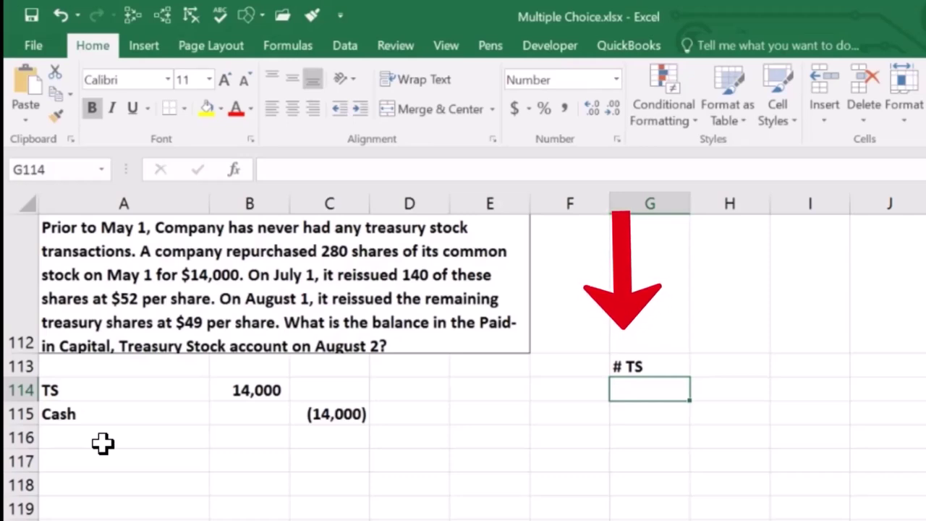
{"action": "type", "text": "280"}
{"action": "key", "text": "Return"}
{"action": "key", "text": "Right"}
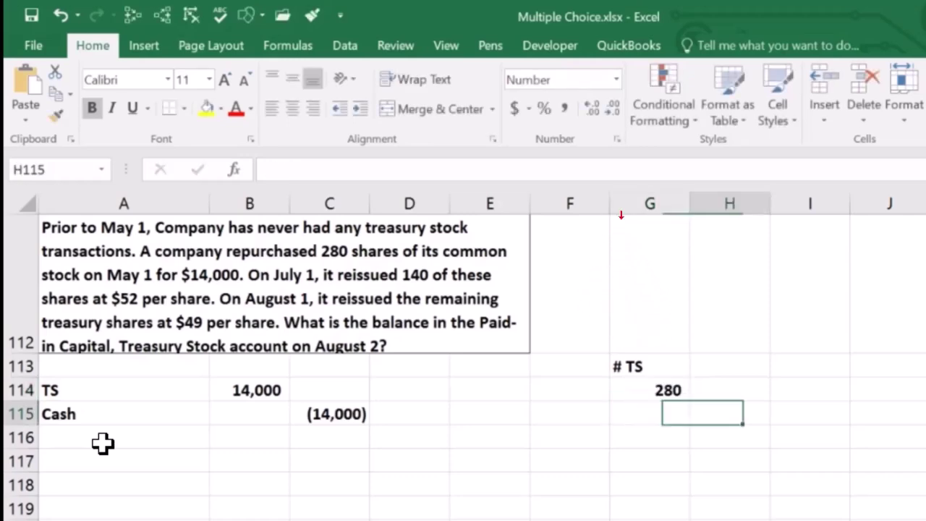
Add the header Total in I113 and enter 14,000 in I114 beneath it.
{"action": "key", "text": "Up"}
{"action": "key", "text": "Up"}
{"action": "key", "text": "Right"}
{"action": "type", "text": "Total"}
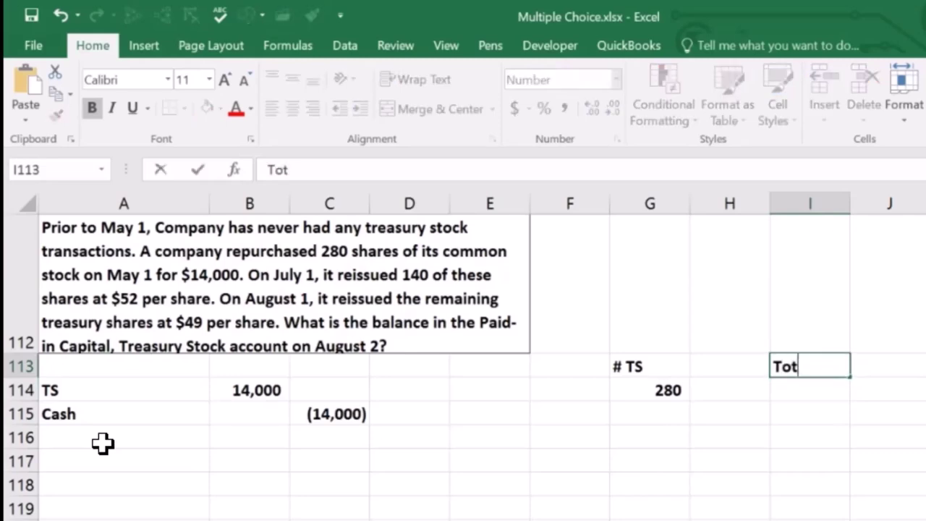
{"action": "key", "text": "Right"}
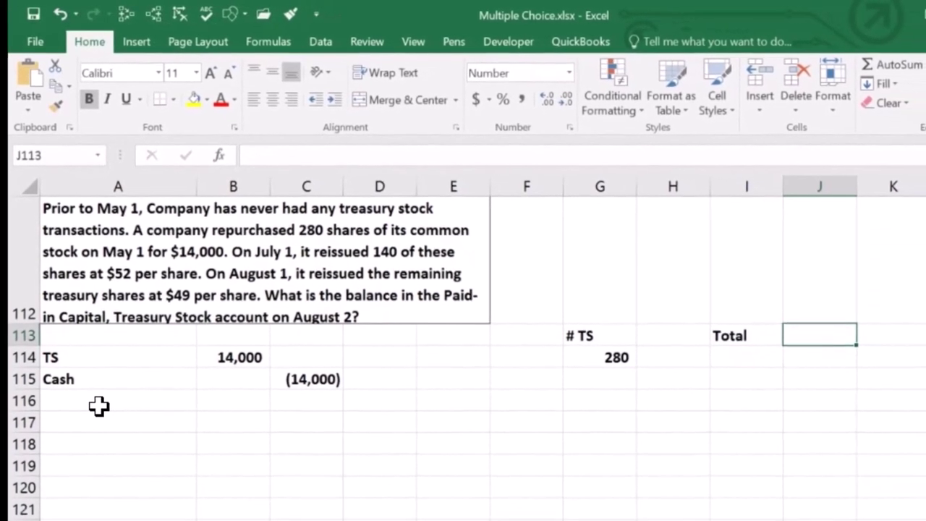
{"action": "key", "text": "Left"}
{"action": "key", "text": "Down"}
{"action": "type", "text": "1"}
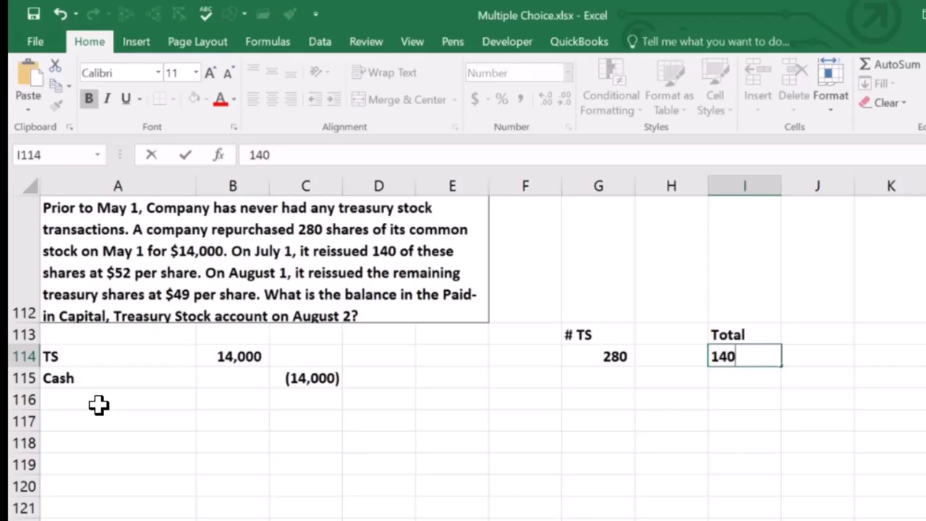
{"action": "key", "text": "Return"}
Enter the header Per share in H113, between # TS and Total.
{"action": "key", "text": "Left"}
{"action": "key", "text": "Up"}
{"action": "key", "text": "Up"}
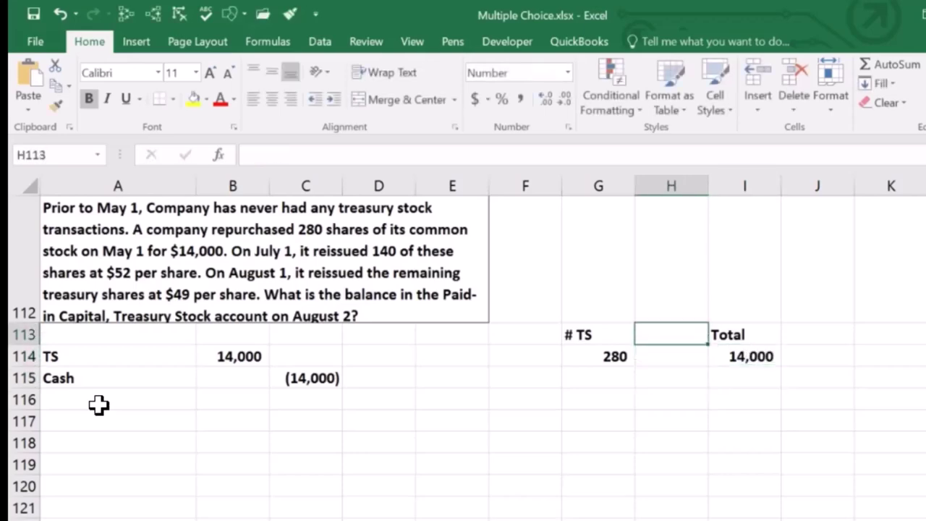
{"action": "type", "text": "Co"}
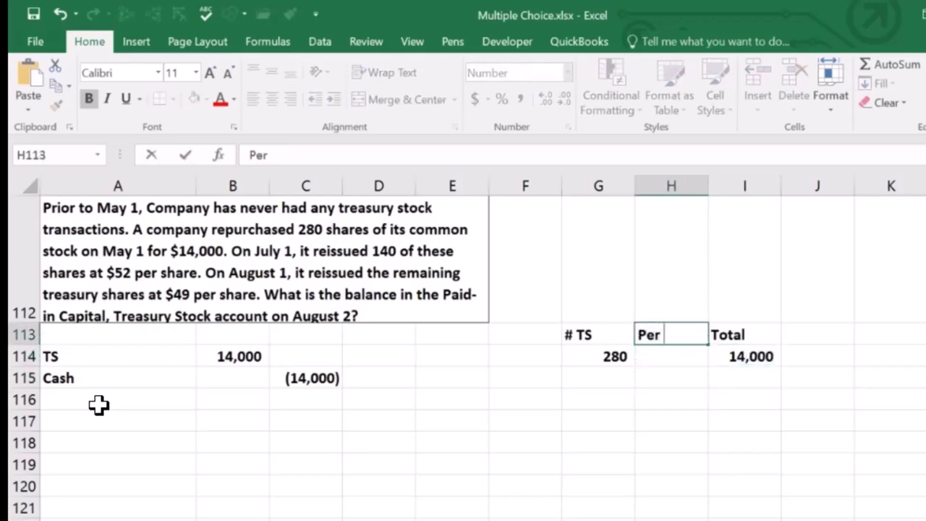
{"action": "key", "text": "Return"}
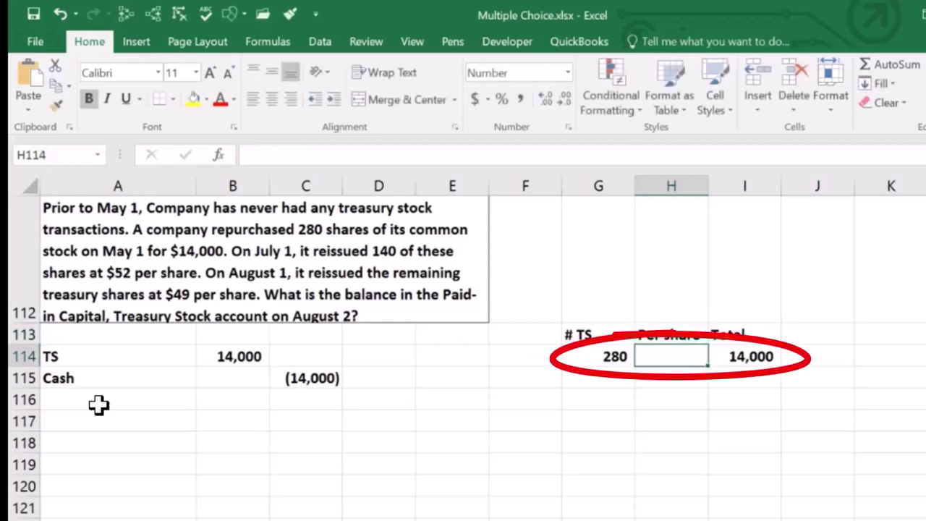
Calculate the treasury stock cost per share in H114 with the formula =I114/G114.
{"action": "left_click", "coordinate": [739, 356]}
{"action": "left_click", "coordinate": [597, 354]}
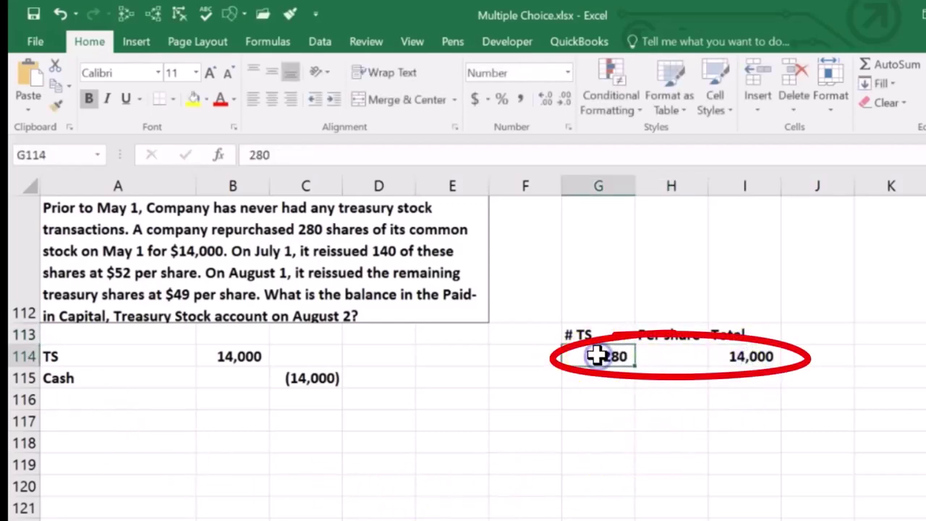
{"action": "left_click", "coordinate": [654, 355]}
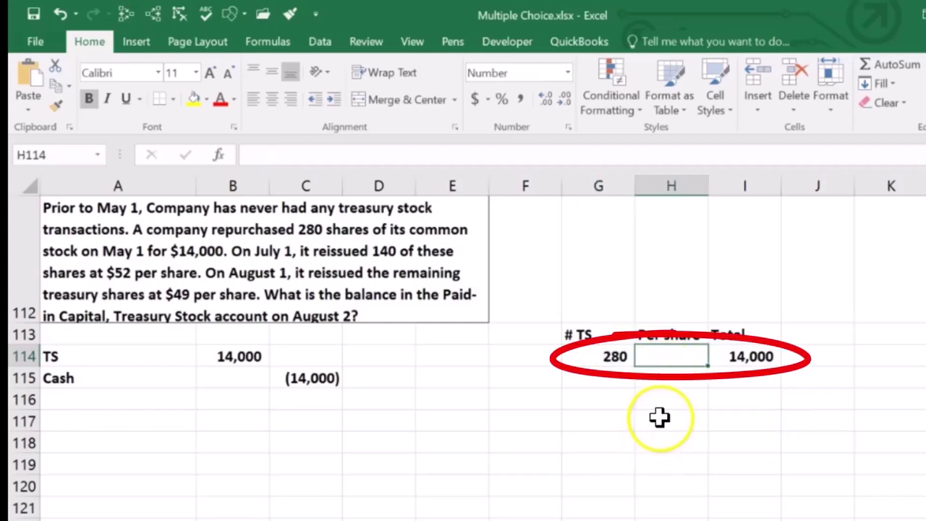
{"action": "type", "text": "="}
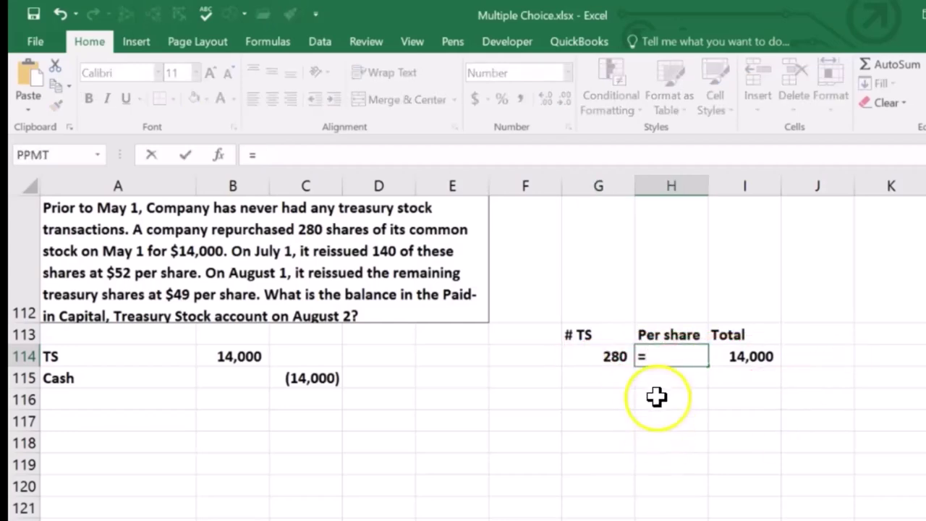
{"action": "left_click", "coordinate": [745, 348]}
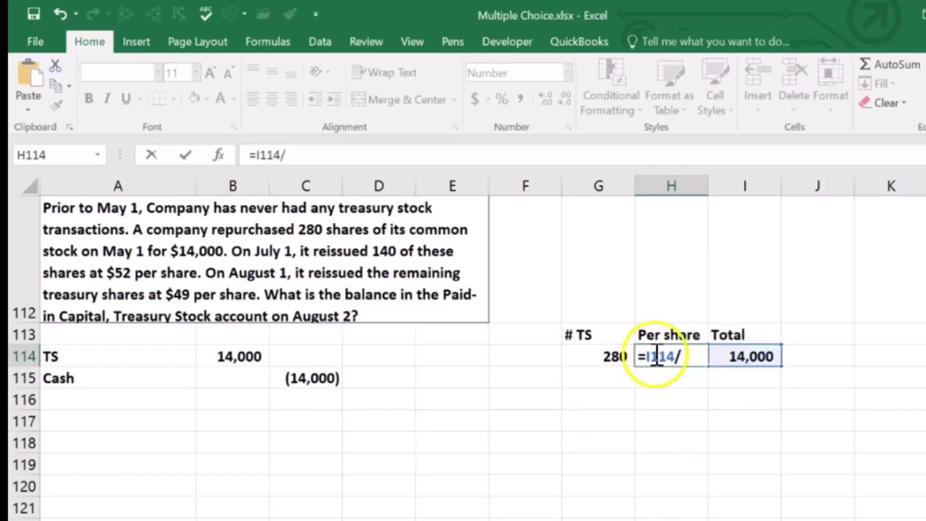
{"action": "left_click", "coordinate": [614, 344]}
{"action": "key", "text": "Return"}
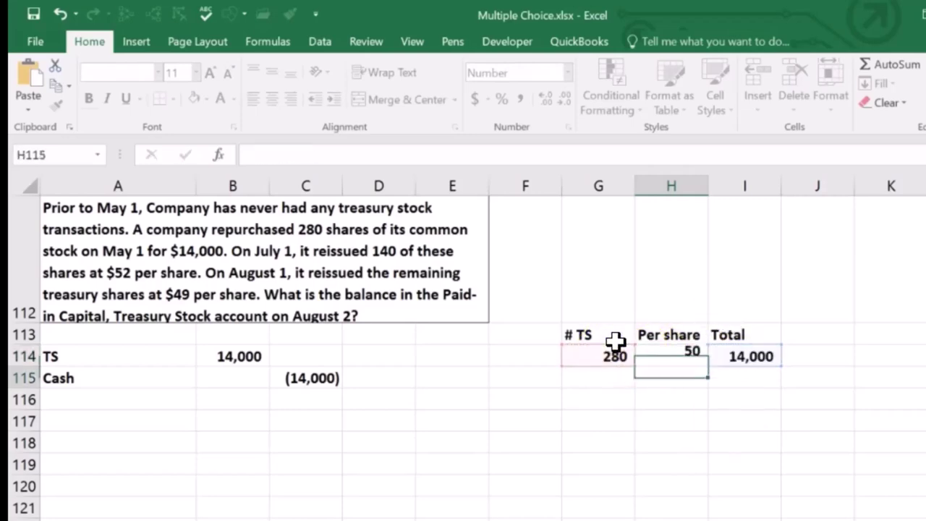
{"action": "key", "text": "Up"}
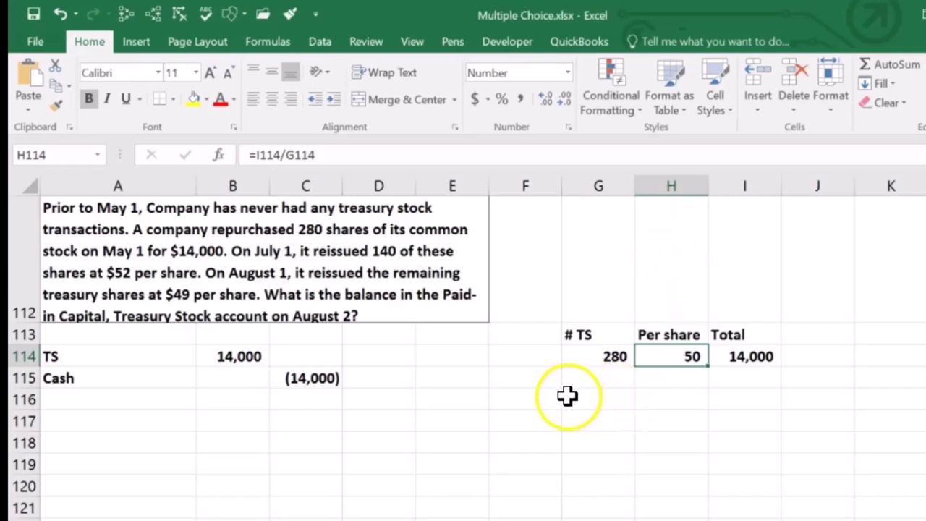
Start the July 1 reissue entry with the label Cash in A117 and the debit formula =140*52 in B117.
{"action": "left_click", "coordinate": [111, 420]}
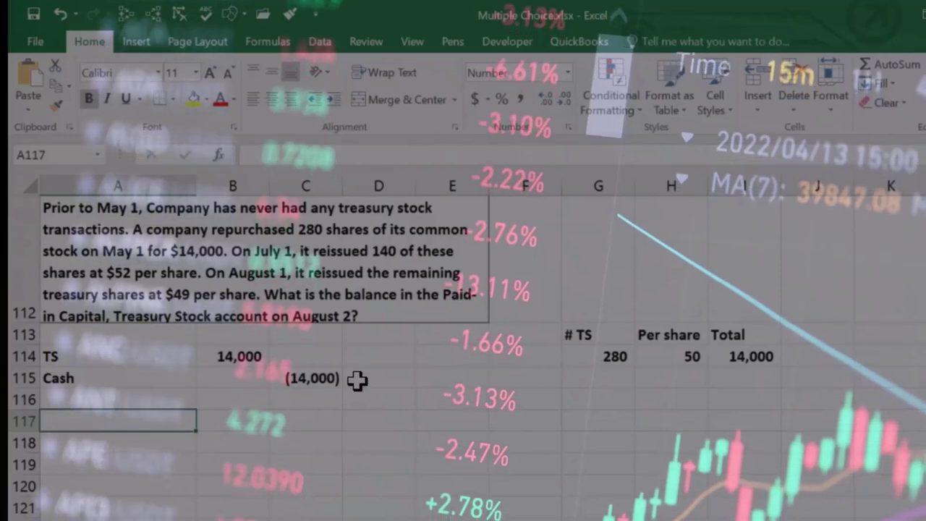
{"action": "type", "text": "Cash"}
{"action": "key", "text": "Tab"}
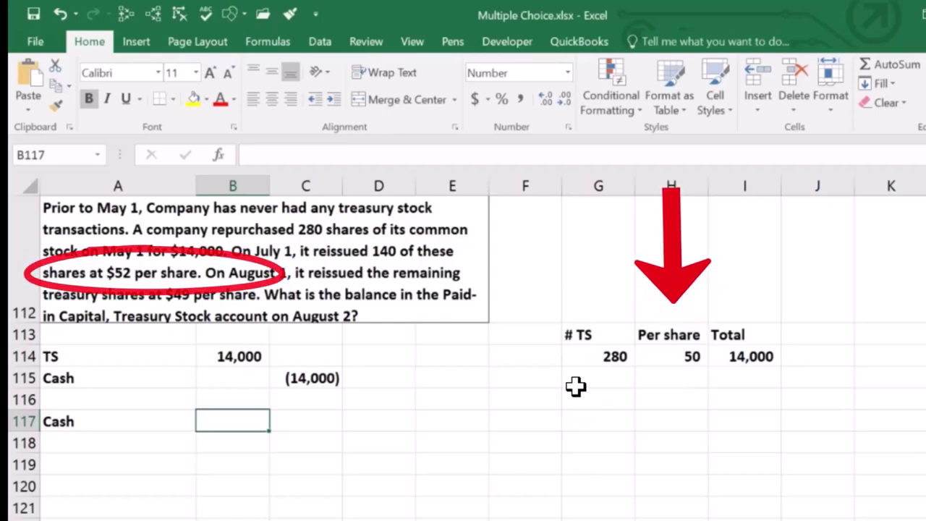
{"action": "type", "text": "=140*52"}
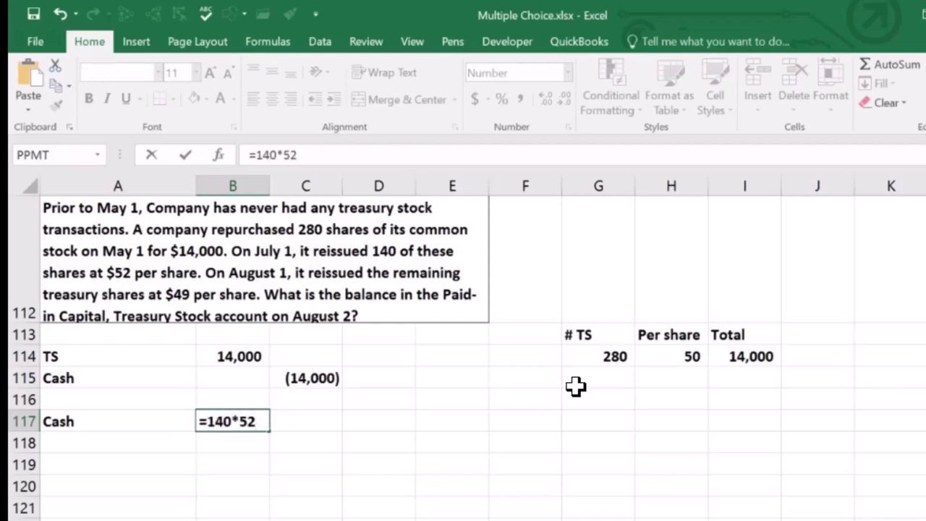
{"action": "key", "text": "Return"}
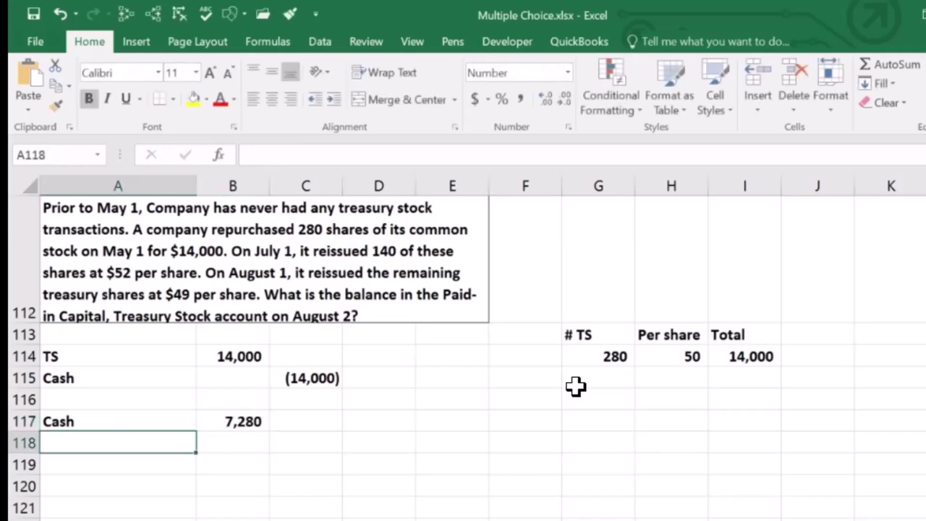
Enter the account label TS in A118 and its credit in C118 as -50*140.
{"action": "type", "text": "TS"}
{"action": "key", "text": "Tab"}
{"action": "key", "text": "Tab"}
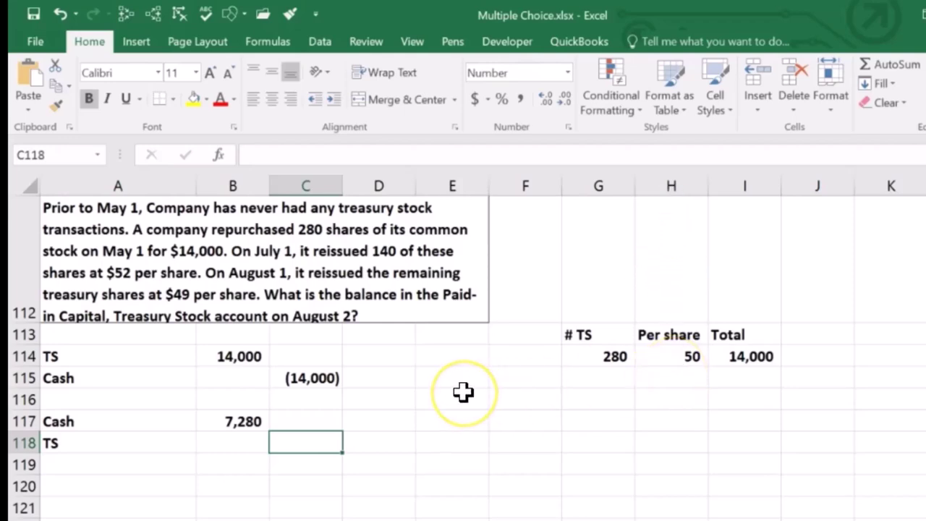
{"action": "type", "text": "="}
{"action": "key", "text": "Escape"}
{"action": "type", "text": "-50*14"}
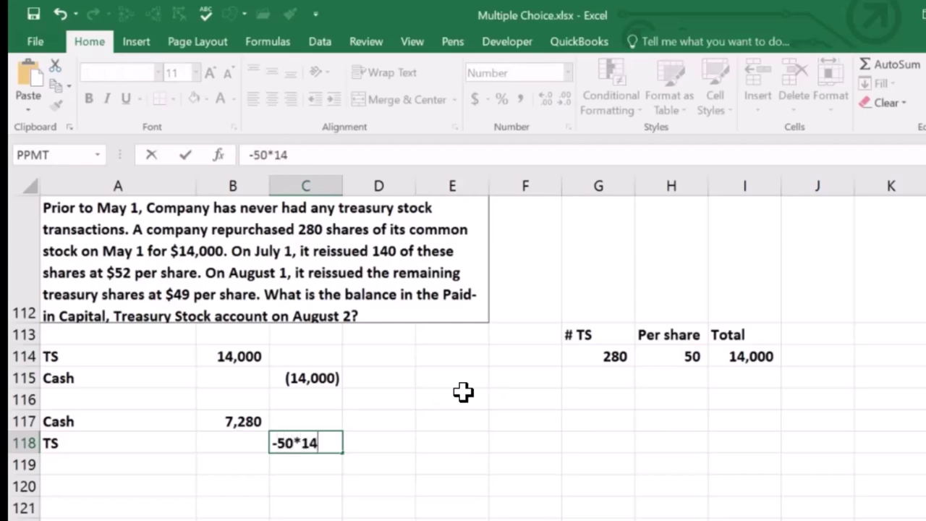
{"action": "type", "text": "0"}
{"action": "key", "text": "Return"}
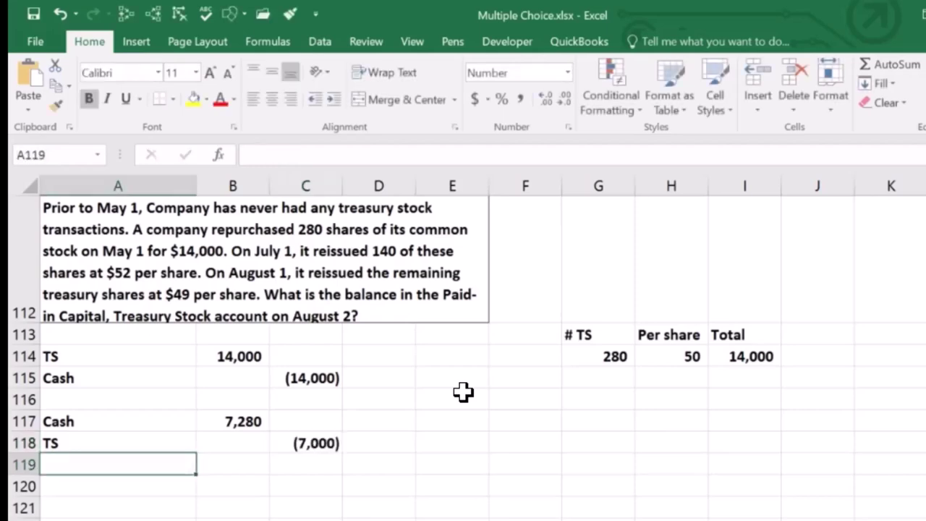
Check the sum of the reissue entry's debit and credit in B117:C118.
{"action": "key", "text": "Tab"}
{"action": "key", "text": "Tab"}
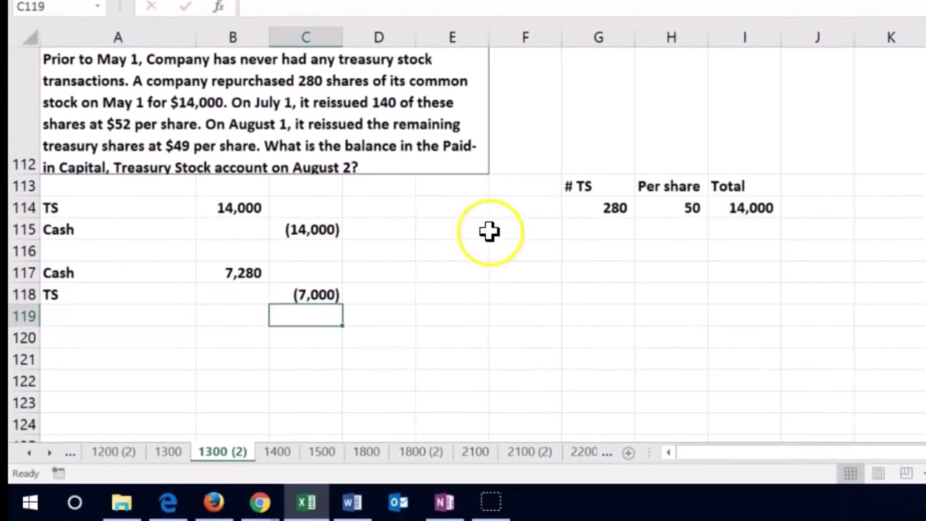
{"action": "left_click", "coordinate": [306, 300]}
{"action": "left_click", "coordinate": [259, 269]}
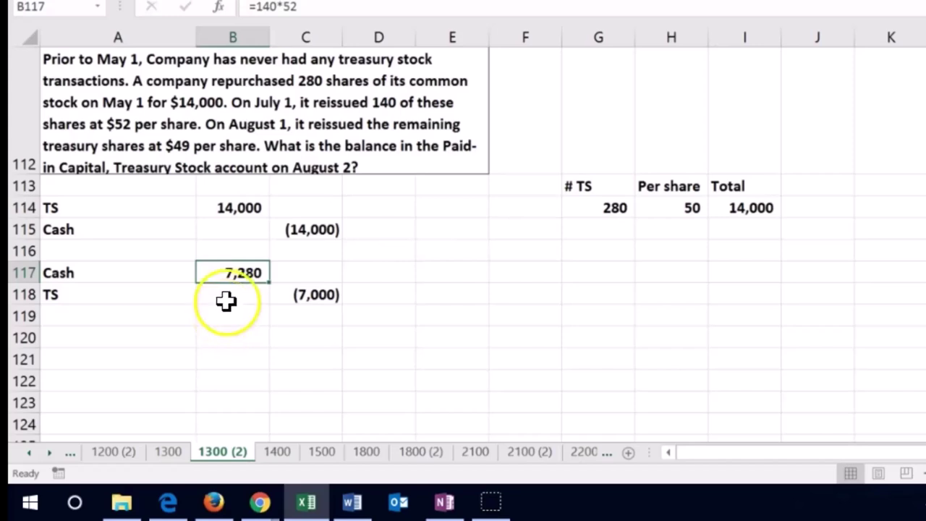
{"action": "left_click_drag", "start_coordinate": [238, 269], "coordinate": [272, 293]}
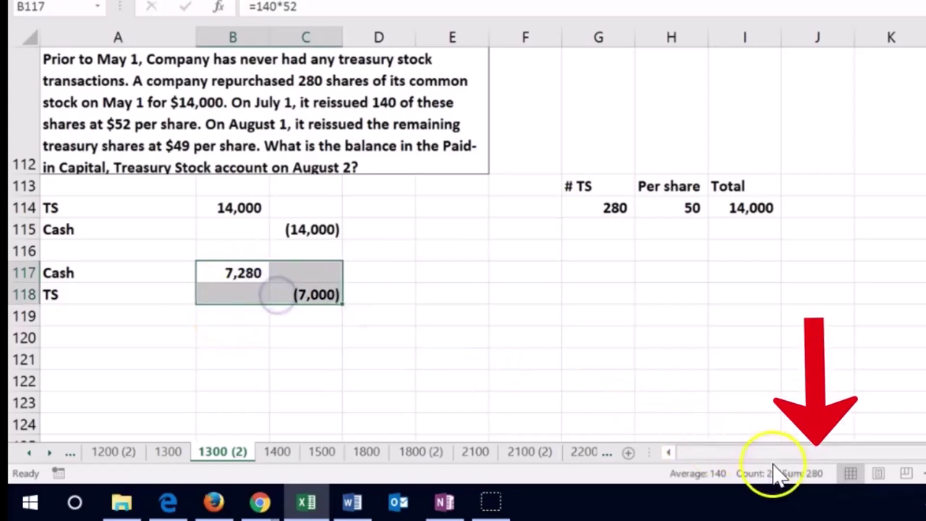
Enter the balancing credit in C119 as -SUM(B117:C118) and check the sum of the credits in C118:C119.
{"action": "left_click", "coordinate": [307, 321]}
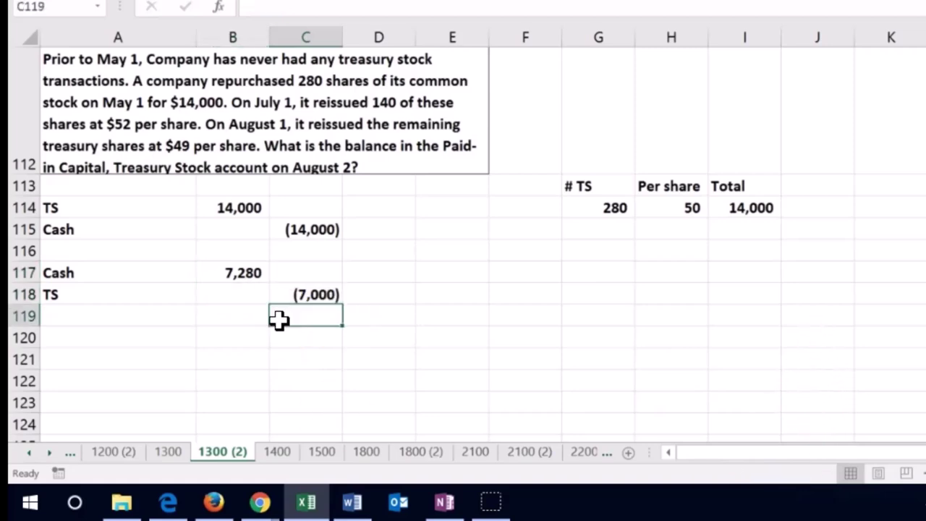
{"action": "type", "text": "-sum"}
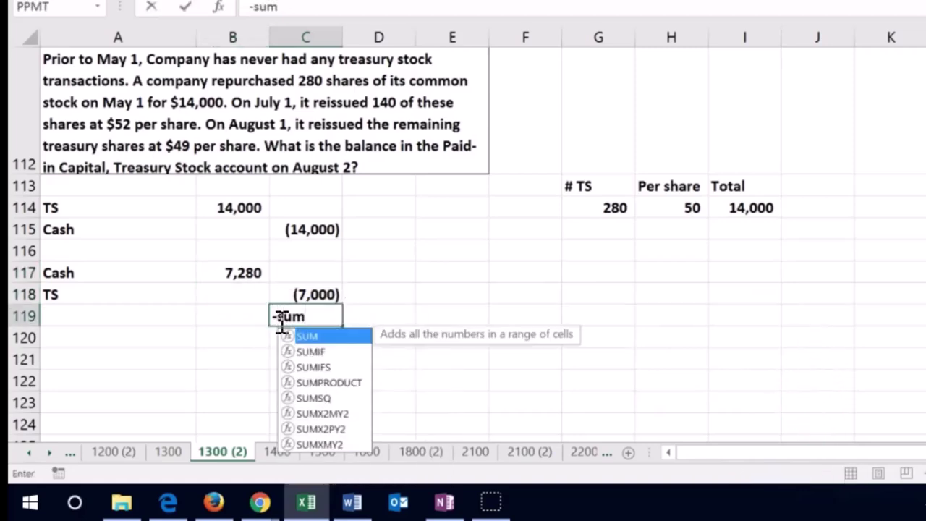
{"action": "type", "text": "("}
{"action": "left_click_drag", "start_coordinate": [243, 271], "coordinate": [295, 289]}
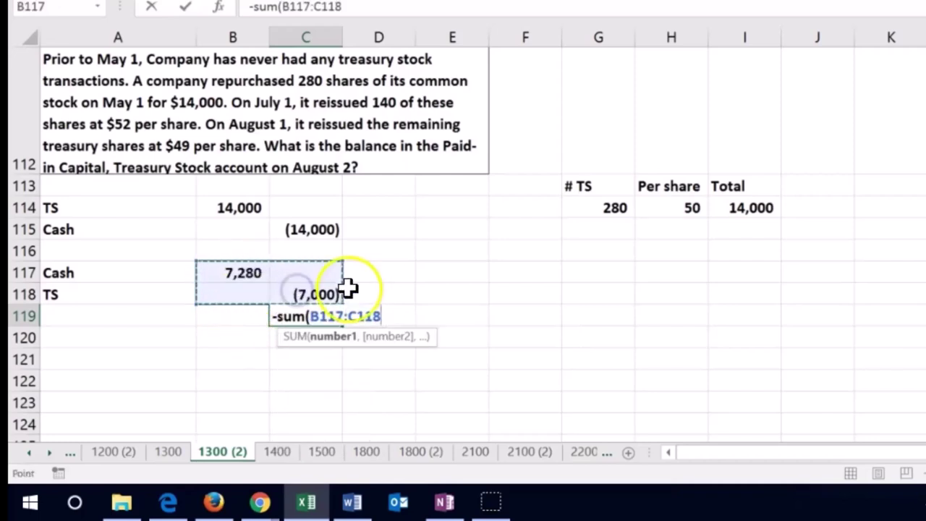
{"action": "key", "text": "Return"}
{"action": "left_click_drag", "start_coordinate": [318, 293], "coordinate": [316, 306]}
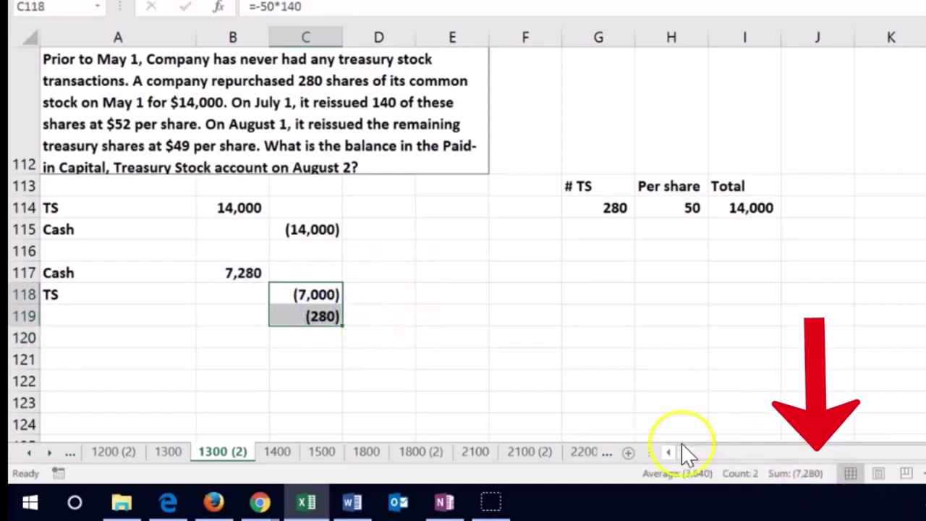
Copy the phrase Paid-in Capital, Treasury Stock from the question text in A112 and paste it as the account label in A119.
{"action": "left_click", "coordinate": [235, 266]}
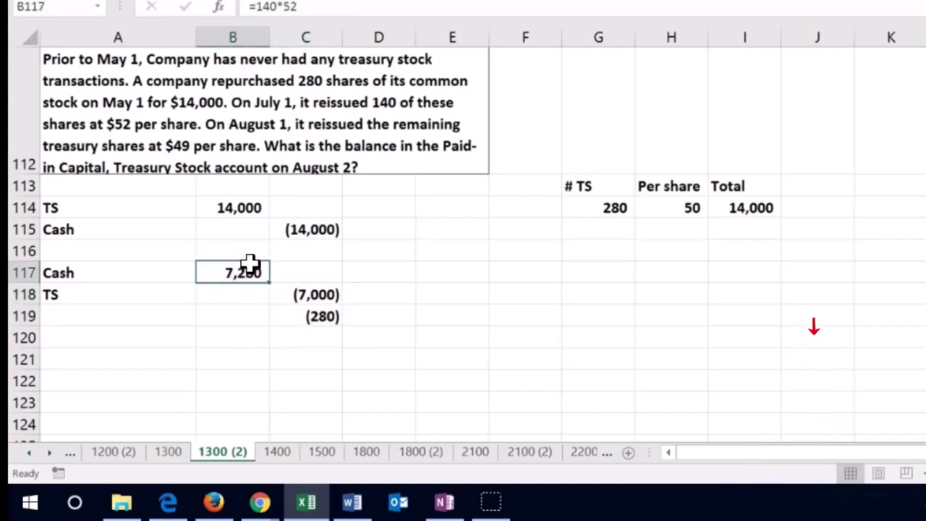
{"action": "left_click", "coordinate": [281, 313]}
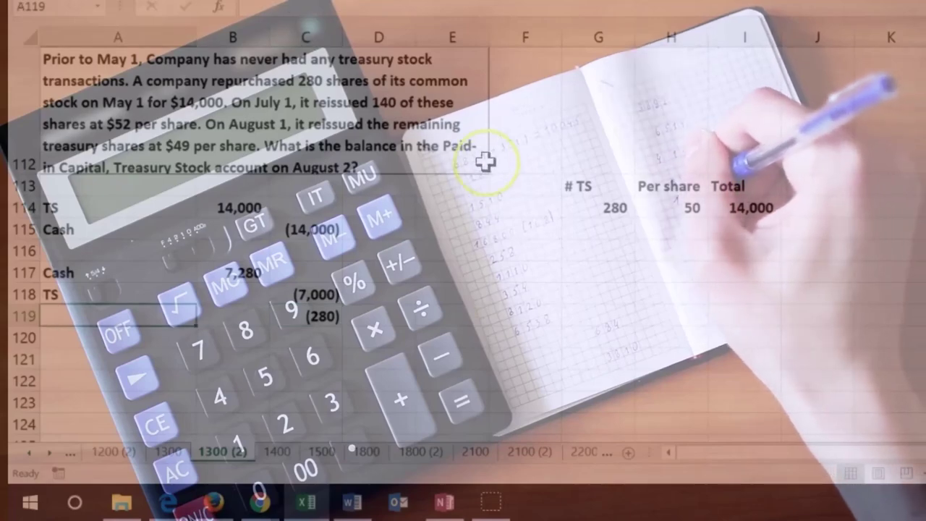
{"action": "left_click", "coordinate": [454, 148]}
{"action": "left_click_drag", "start_coordinate": [449, 147], "coordinate": [209, 166]}
{"action": "key", "text": "ctrl+c"}
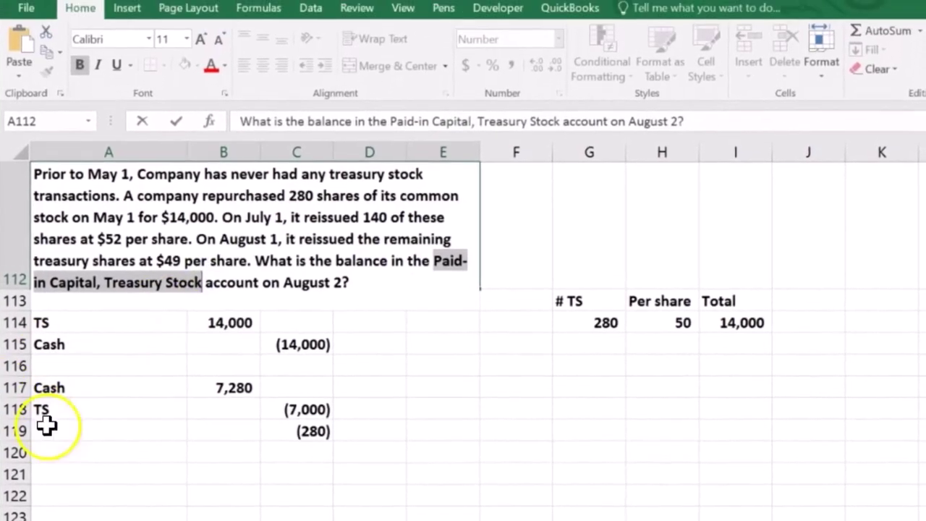
{"action": "left_click", "coordinate": [46, 427]}
{"action": "right_click", "coordinate": [84, 431]}
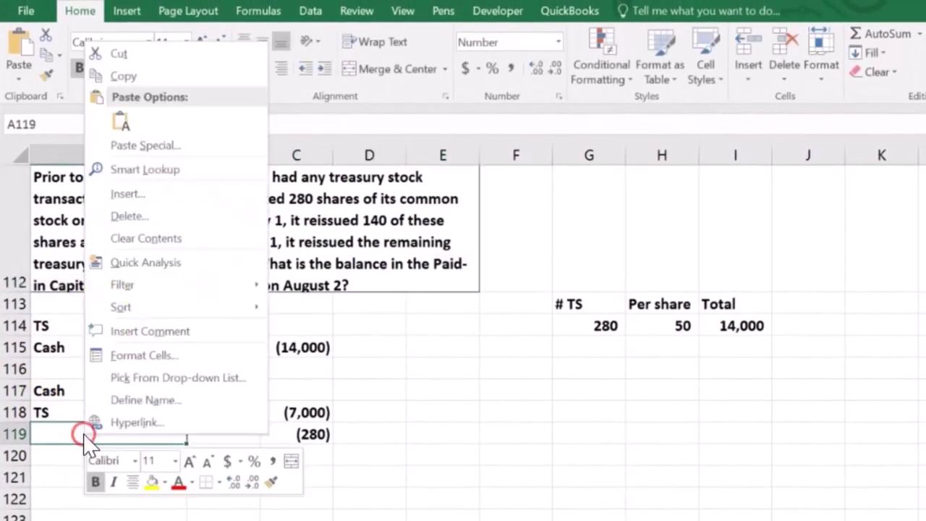
{"action": "left_click", "coordinate": [123, 124]}
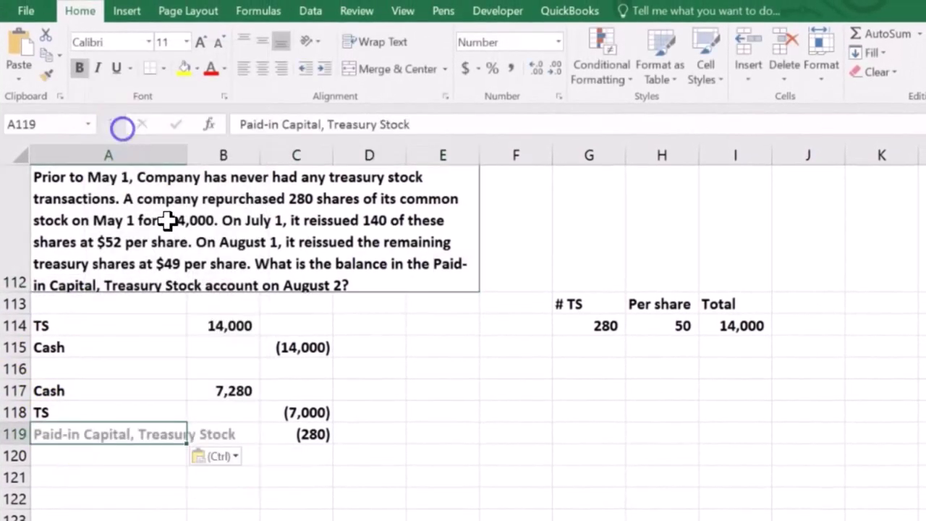
Paste Paid-in Capital, Treasury Stock into G117 as the heading of a T-account.
{"action": "right_click", "coordinate": [571, 387]}
{"action": "left_click", "coordinate": [630, 100]}
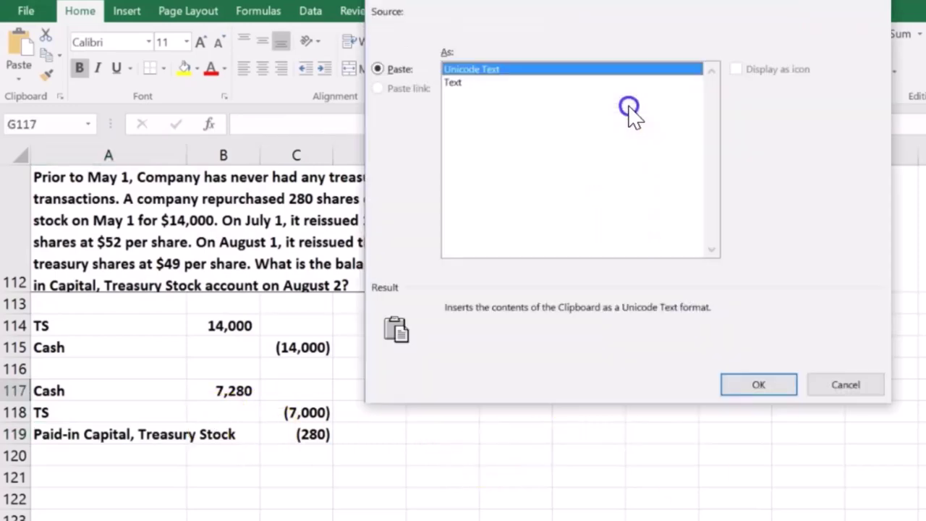
{"action": "key", "text": "Escape"}
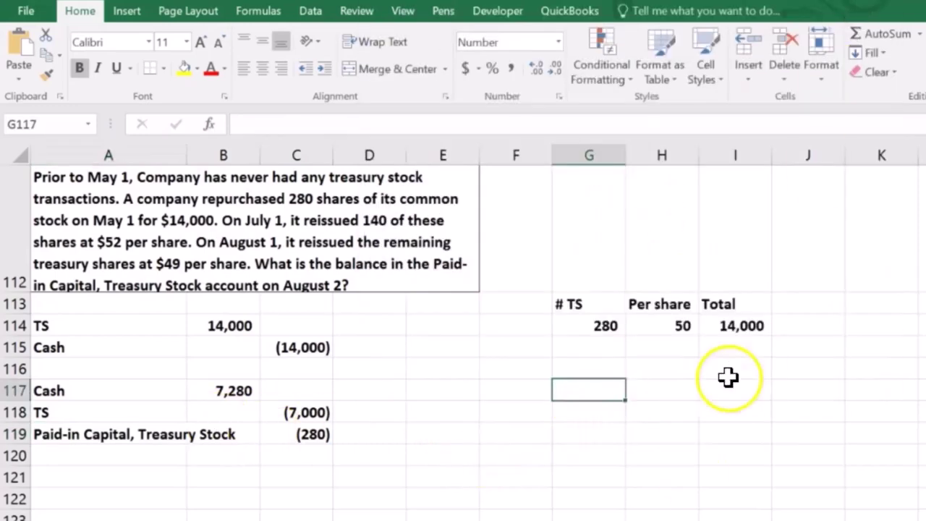
{"action": "right_click", "coordinate": [574, 387]}
{"action": "left_click", "coordinate": [609, 88]}
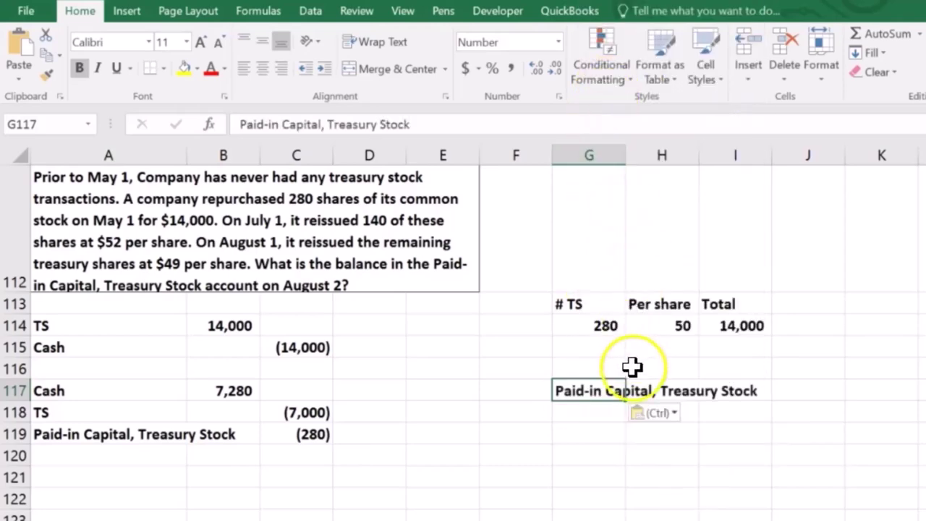
Draw the T-account lines with a bottom border under G117:H117 and a left border along H118:H122.
{"action": "left_click_drag", "start_coordinate": [587, 392], "coordinate": [691, 391]}
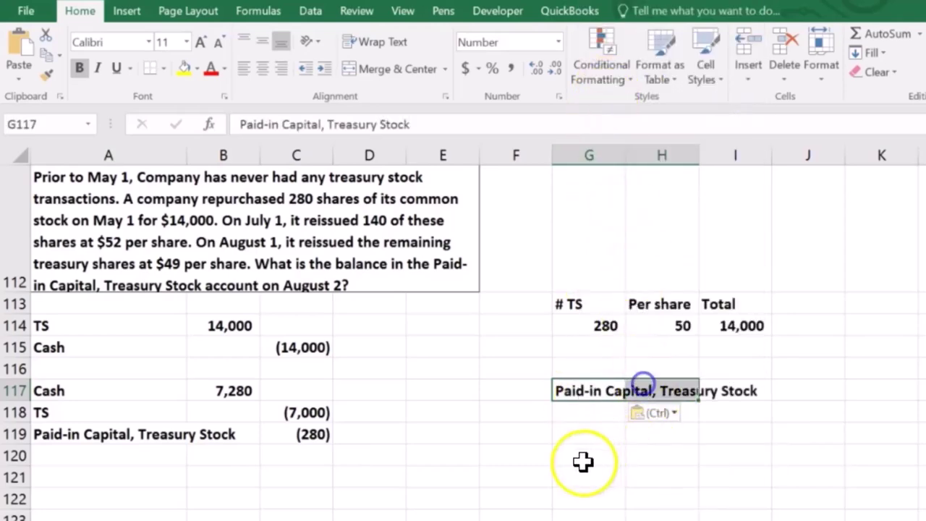
{"action": "left_click", "coordinate": [589, 455]}
{"action": "left_click", "coordinate": [690, 406]}
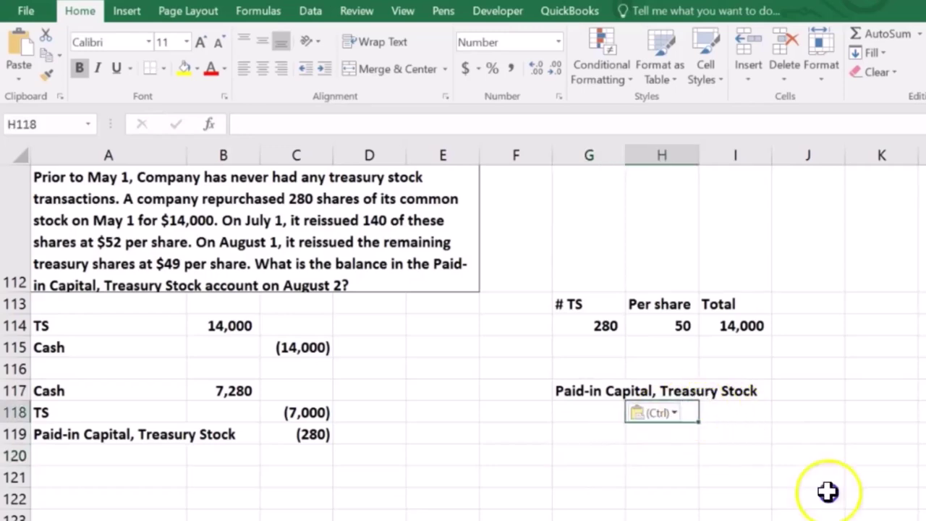
{"action": "left_click", "coordinate": [718, 411]}
{"action": "key", "text": "Return"}
{"action": "left_click_drag", "start_coordinate": [609, 384], "coordinate": [636, 390]}
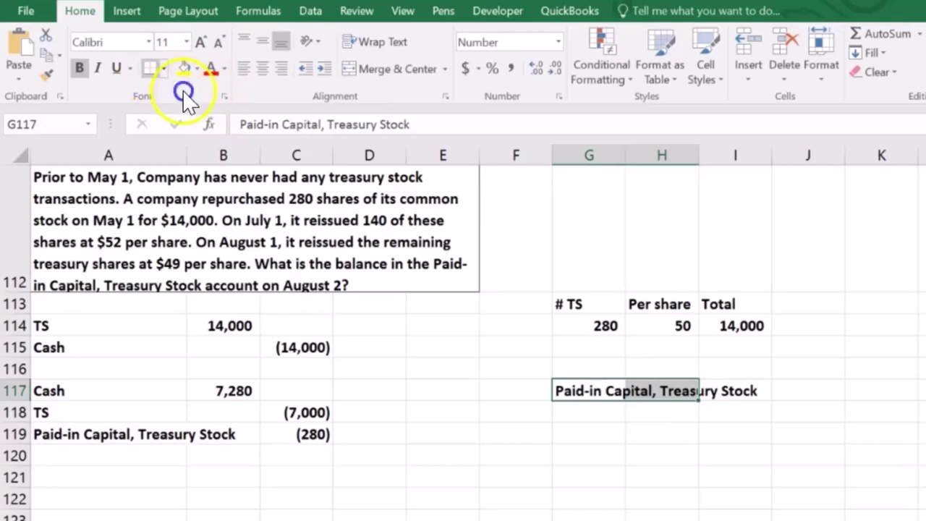
{"action": "left_click_drag", "start_coordinate": [658, 413], "coordinate": [659, 495]}
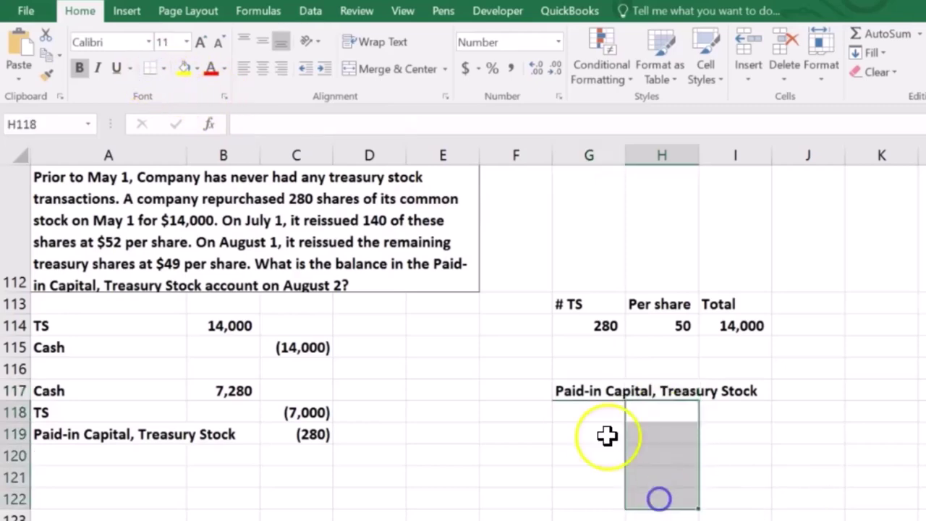
{"action": "left_click", "coordinate": [162, 67]}
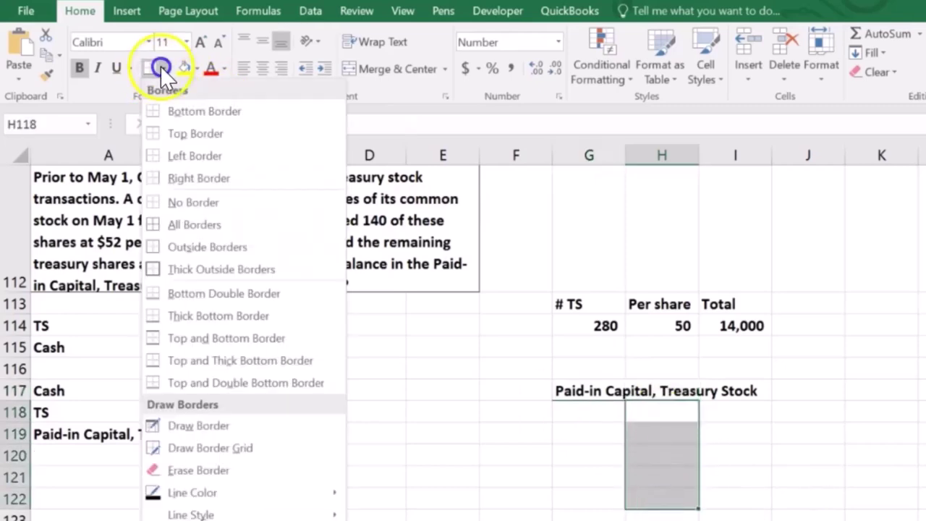
{"action": "left_click", "coordinate": [186, 179]}
{"action": "left_click", "coordinate": [573, 499]}
Post the July 1 paid-in capital credit to the T-account by linking H118 to C119.
{"action": "left_click", "coordinate": [662, 412]}
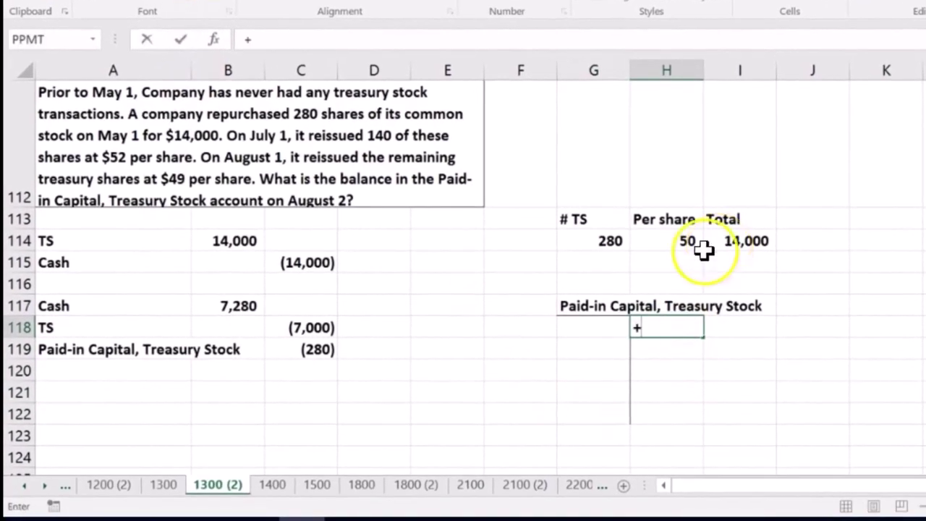
{"action": "type", "text": "+"}
{"action": "left_click", "coordinate": [331, 350]}
{"action": "key", "text": "Return"}
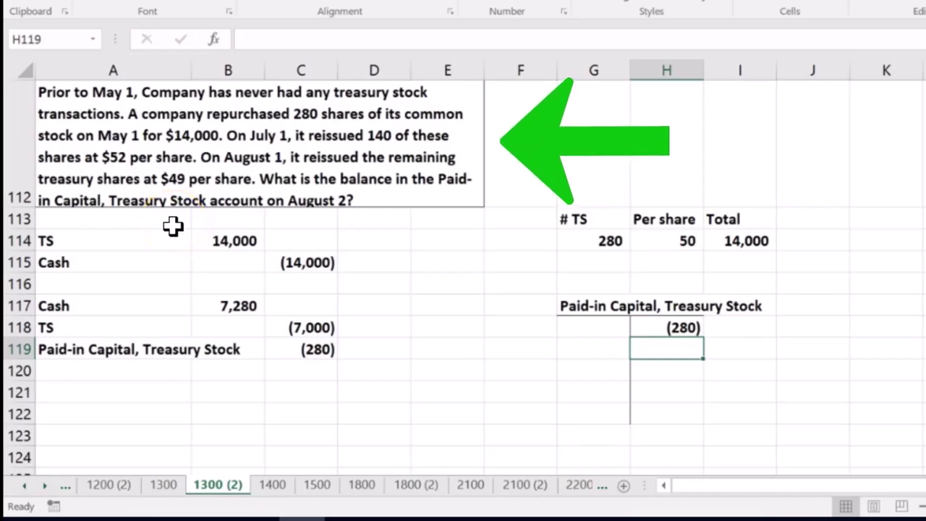
Start the August 1 reissue entry with the label Cash in A121 and the debit formula =140*49 in B121.
{"action": "left_click", "coordinate": [80, 395]}
{"action": "type", "text": "Cash"}
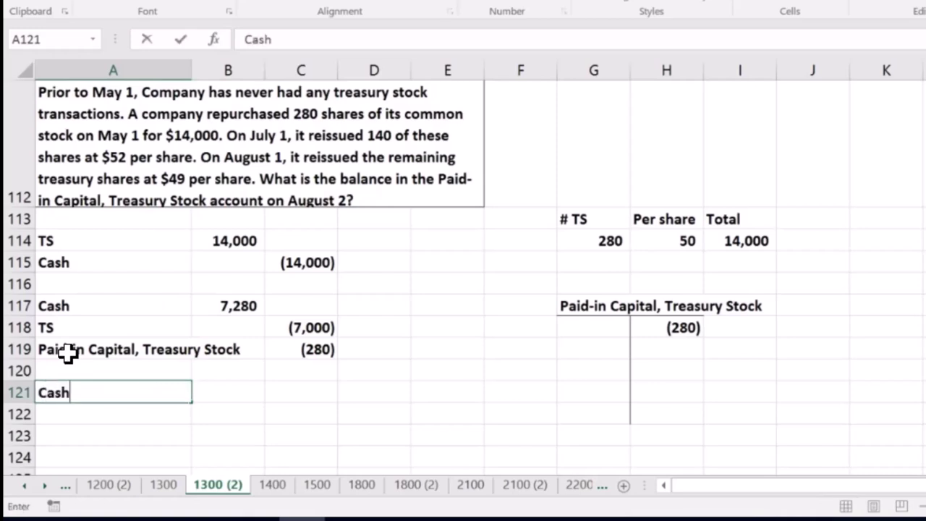
{"action": "key", "text": "Tab"}
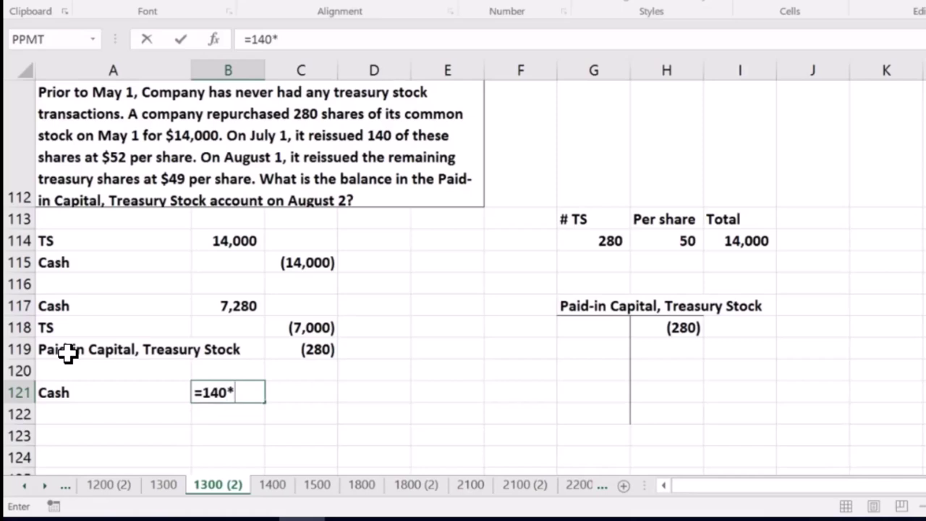
{"action": "mouse_move", "coordinate": [202, 160]}
{"action": "left_mouse_down"}
{"action": "mouse_move", "coordinate": [118, 212]}
{"action": "mouse_move", "coordinate": [163, 188]}
{"action": "left_mouse_up"}
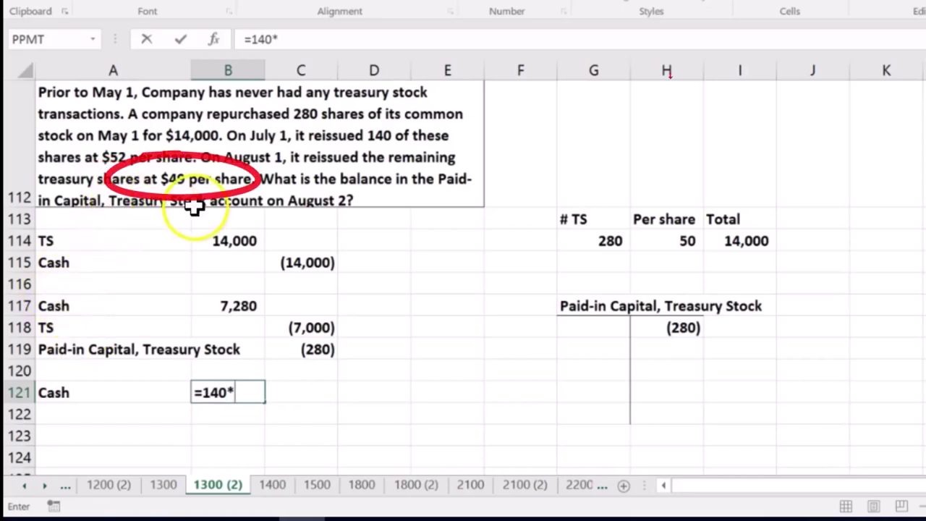
{"action": "type", "text": "=140*49"}
{"action": "key", "text": "Return"}
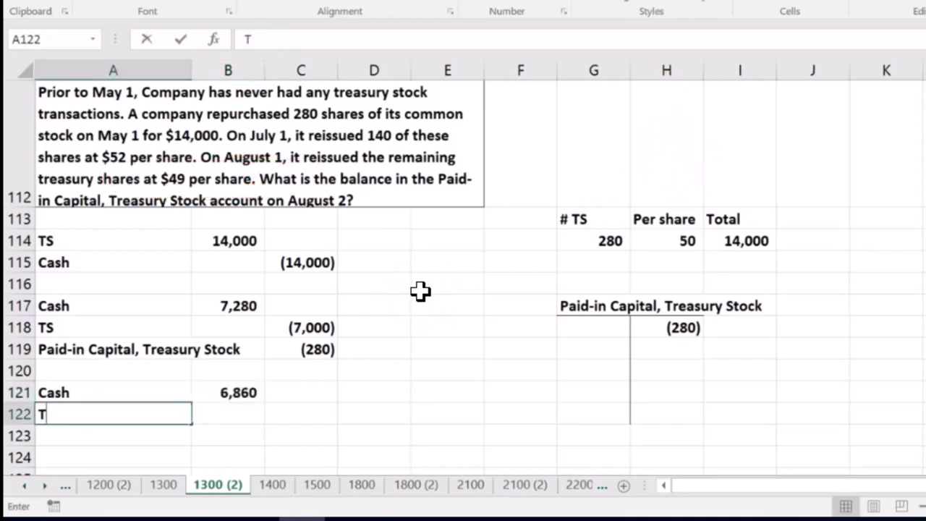
Enter the account label TS in A122 and its credit in C122 as -140*50.
{"action": "type", "text": "TS"}
{"action": "key", "text": "Tab"}
{"action": "key", "text": "Tab"}
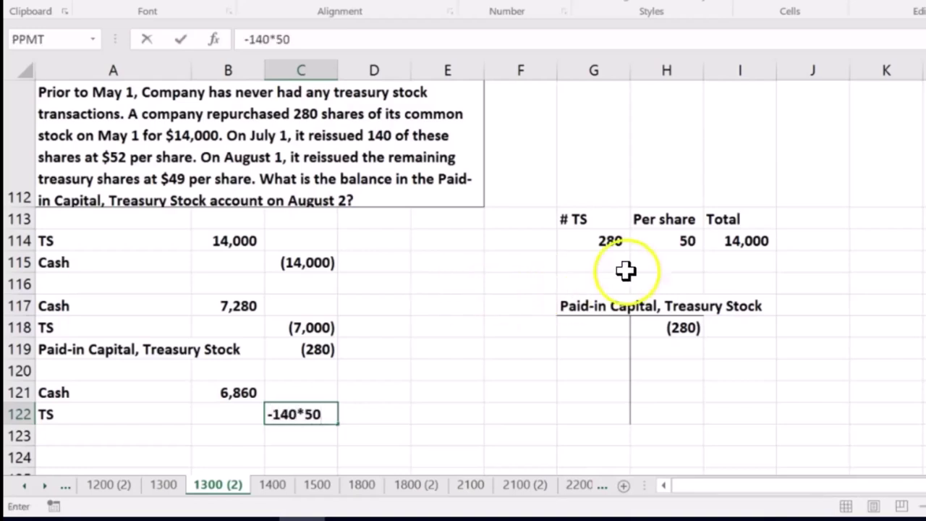
{"action": "key", "text": "Return"}
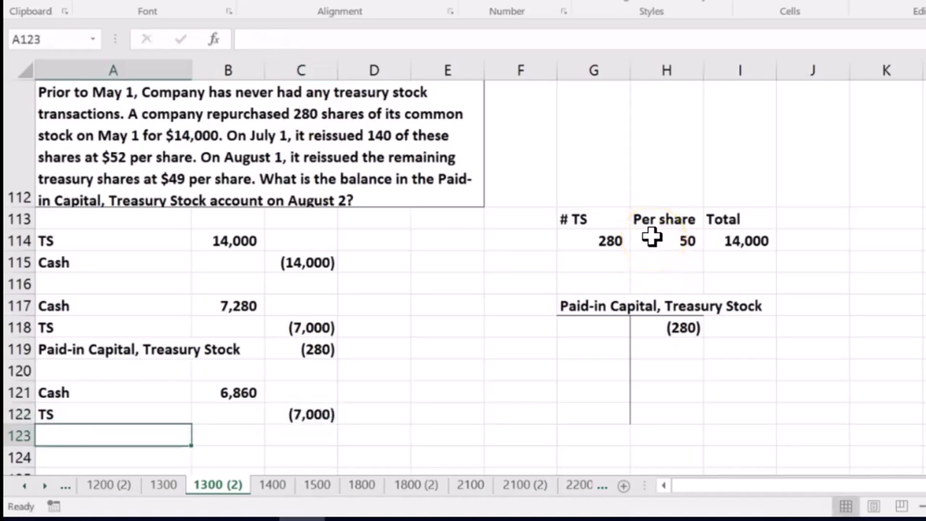
Label the third line of the August 1 entry in A123 with a reference to the account name in A119.
{"action": "type", "text": "+"}
{"action": "key", "text": "Up"}
{"action": "key", "text": "Up"}
{"action": "key", "text": "Up"}
{"action": "key", "text": "Up"}
{"action": "key", "text": "Return"}
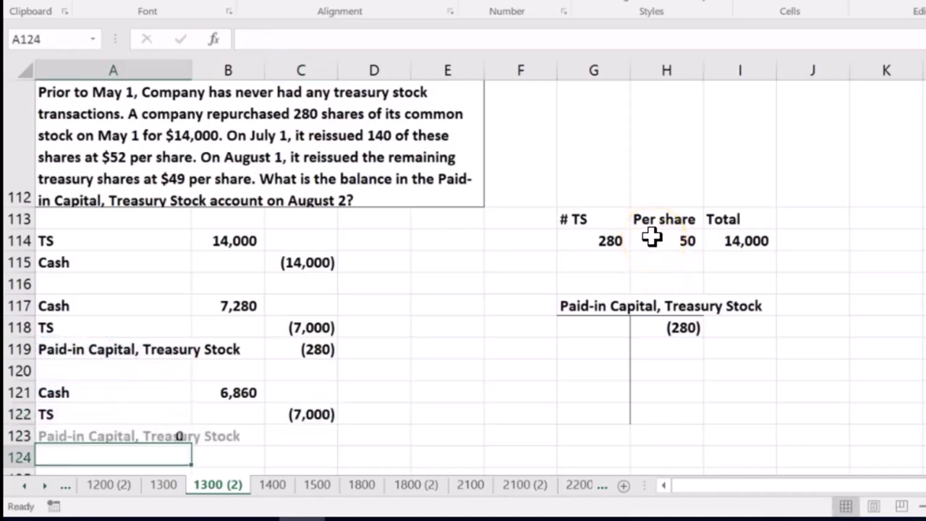
Enter the balancing debit in B123 as -SUM(B121:C122).
{"action": "key", "text": "Tab"}
{"action": "key", "text": "Tab"}
{"action": "key", "text": "Left"}
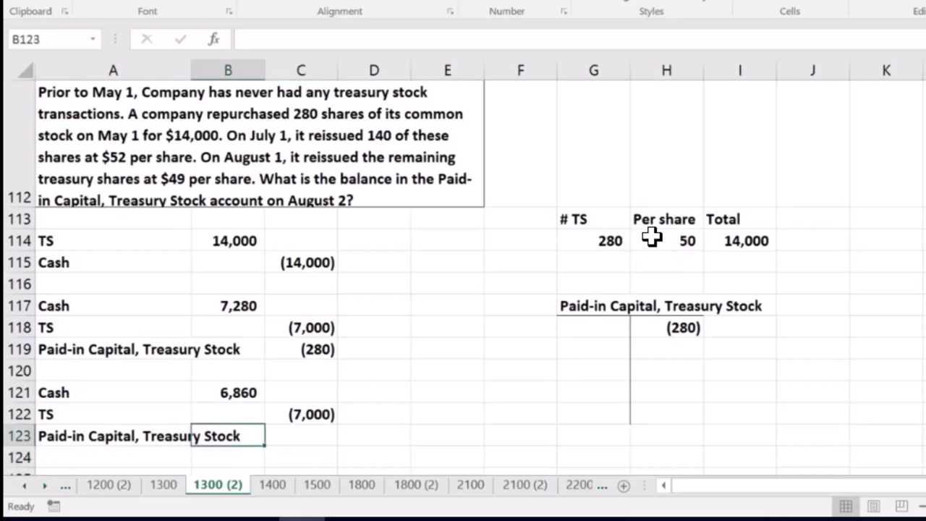
{"action": "type", "text": "-sum("}
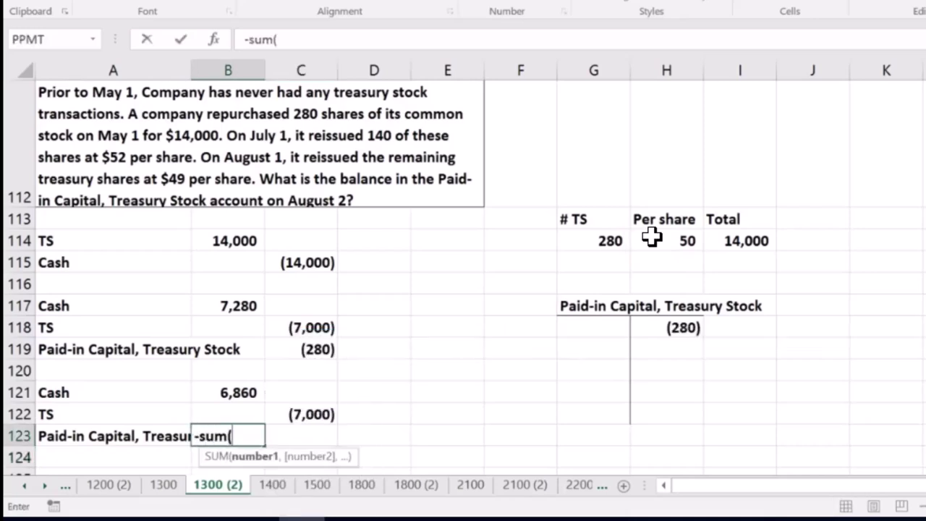
{"action": "key", "text": "Up"}
{"action": "key", "text": "shift+Right"}
{"action": "key", "text": "shift+Up"}
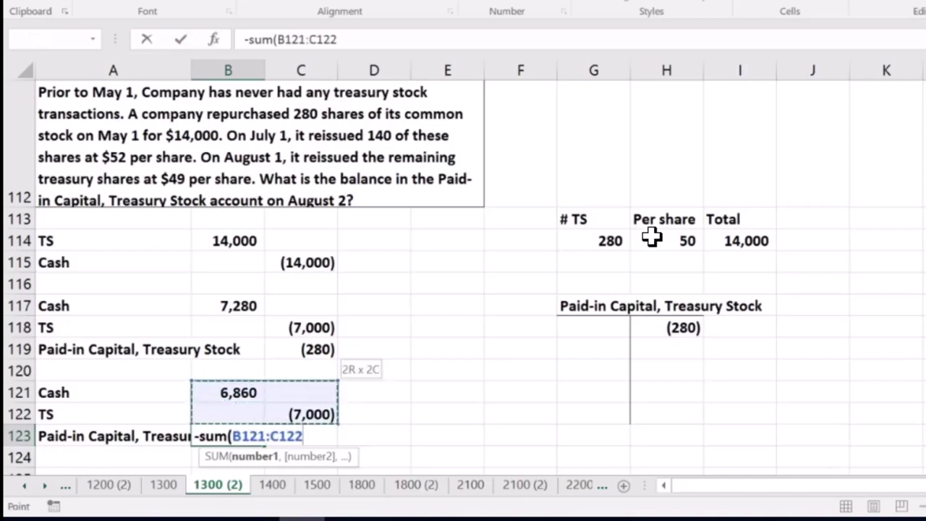
{"action": "key", "text": "Return"}
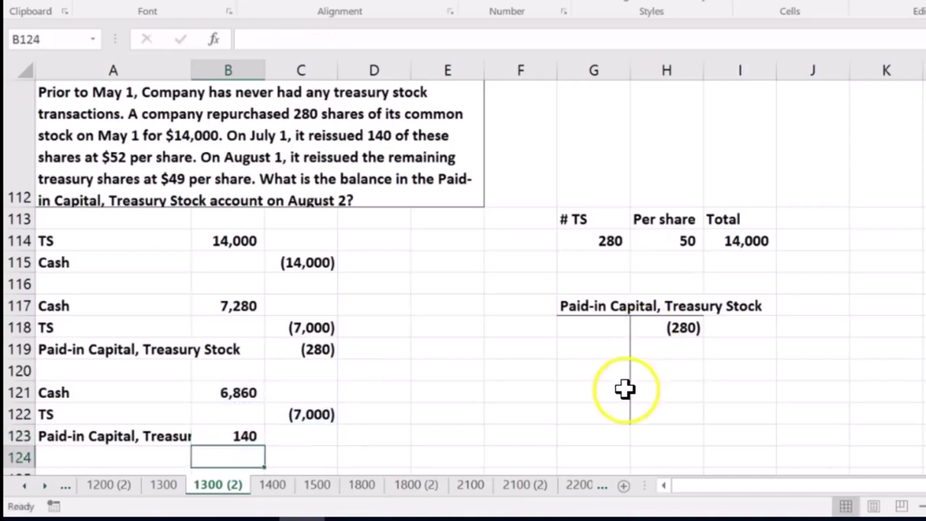
Check the sum of the debits in B121:B123 against the TS credit in C122, and review the balancing debit in B123.
{"action": "left_click_drag", "start_coordinate": [238, 393], "coordinate": [243, 434]}
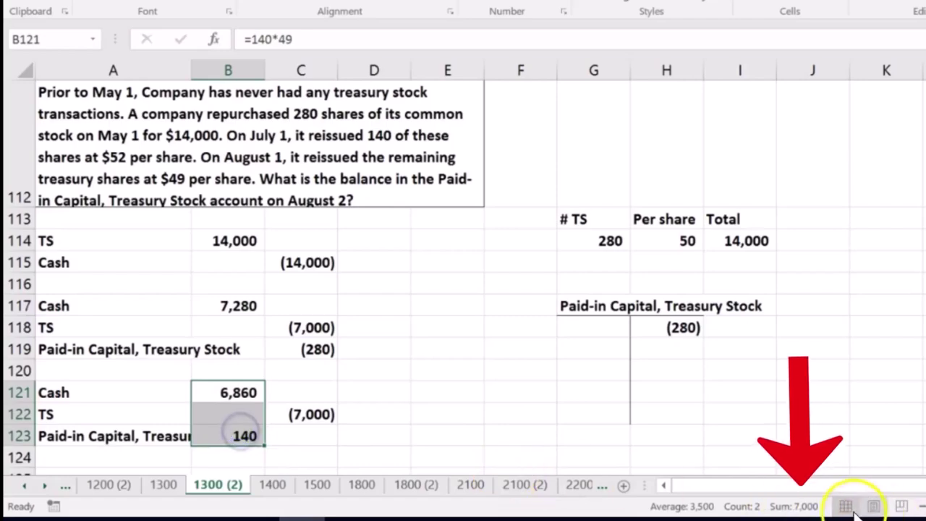
{"action": "left_click", "coordinate": [315, 415]}
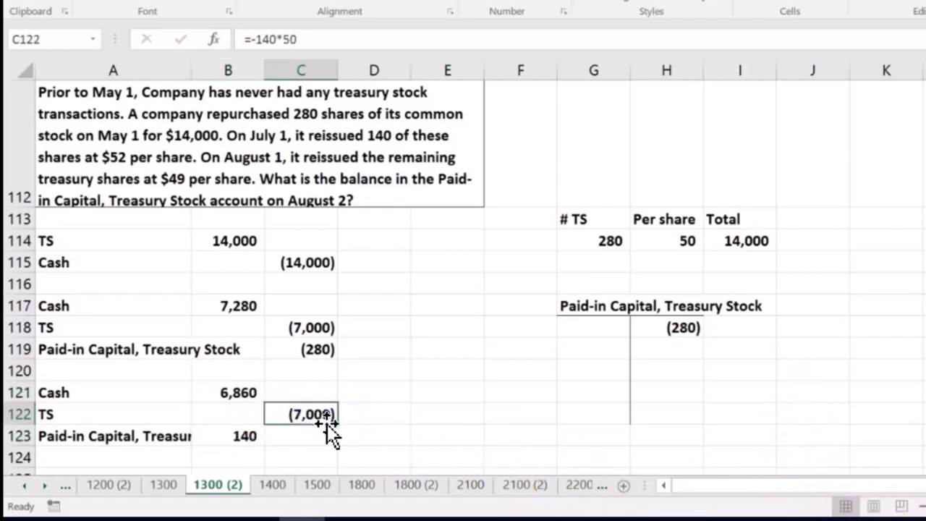
{"action": "left_click", "coordinate": [231, 434]}
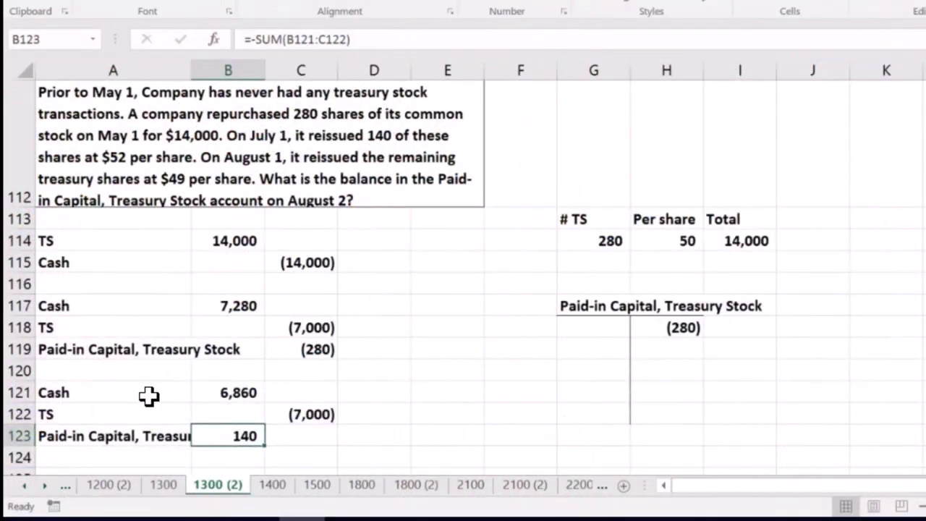
Post the August 1 paid-in capital debit to the T-account by entering =B123 in G119.
{"action": "left_click", "coordinate": [584, 343]}
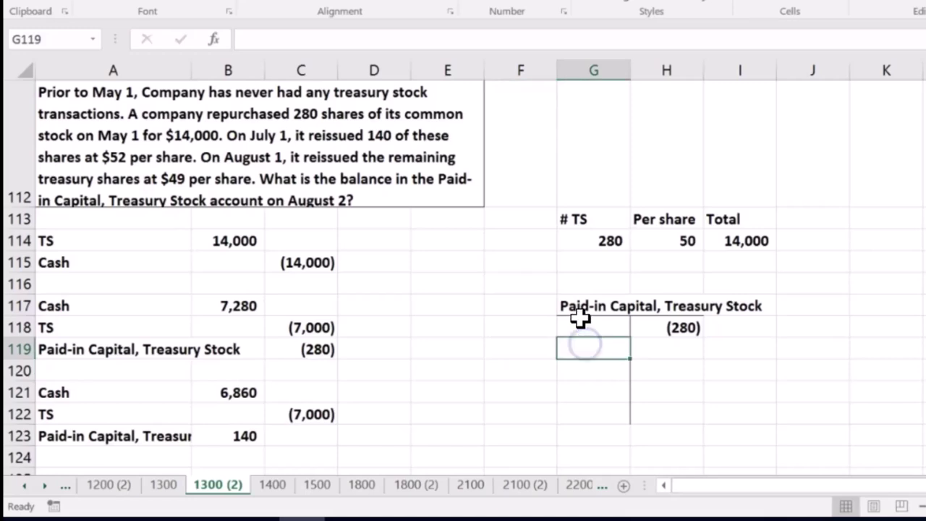
{"action": "type", "text": "="}
{"action": "left_click", "coordinate": [248, 433]}
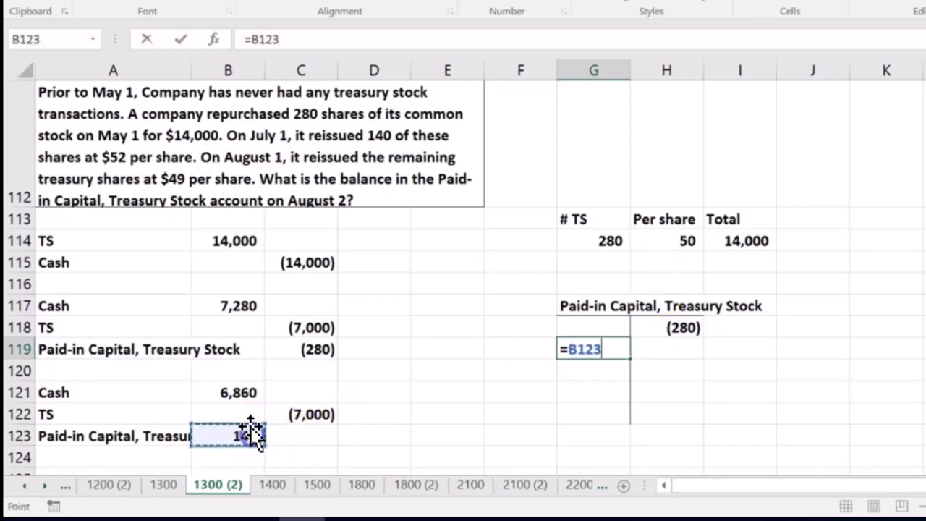
{"action": "key", "text": "Return"}
Label F121 as Bal and compute the T-account balance in H121 with a SUM of G118:H120.
{"action": "key", "text": "Left"}
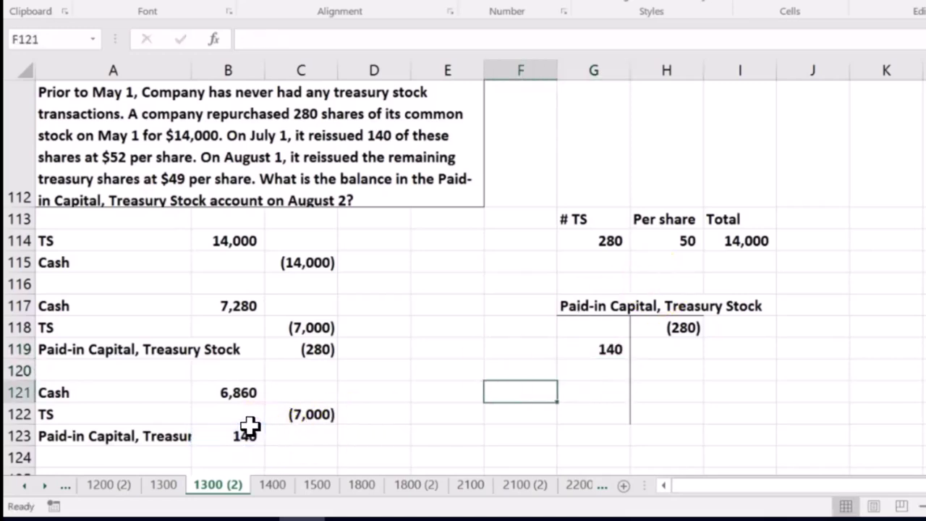
{"action": "type", "text": "Bal"}
{"action": "key", "text": "Right"}
{"action": "key", "text": "Right"}
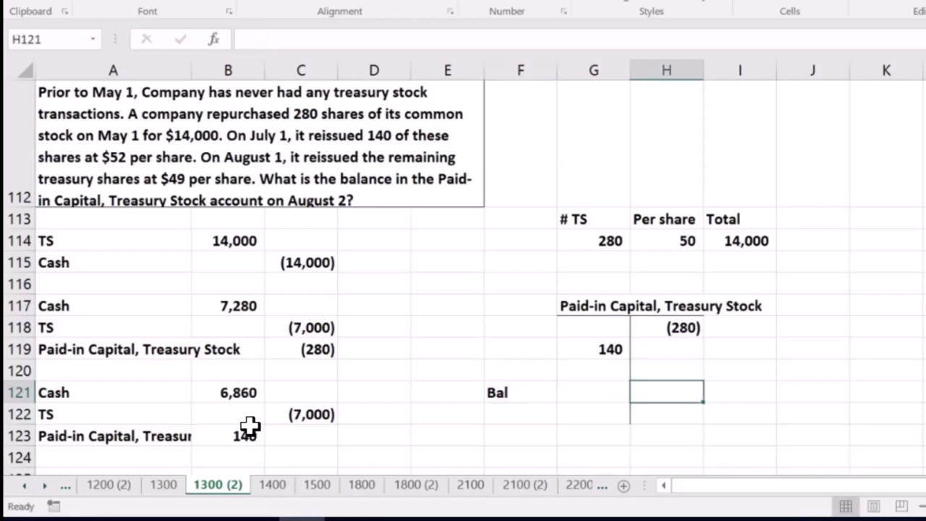
{"action": "type", "text": "=sum("}
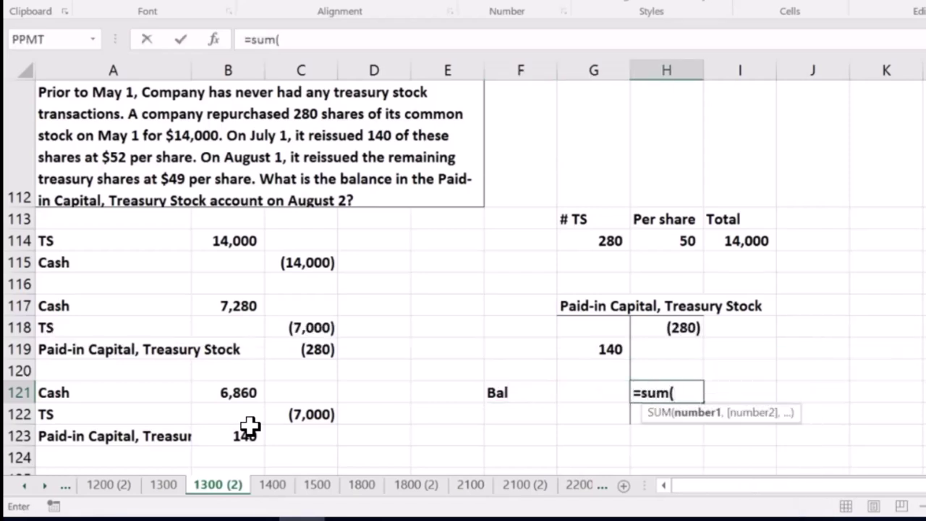
{"action": "key", "text": "Up"}
{"action": "key", "text": "shift+Left"}
{"action": "key", "text": "shift+Up"}
{"action": "key", "text": "shift+Up"}
{"action": "key", "text": "Return"}
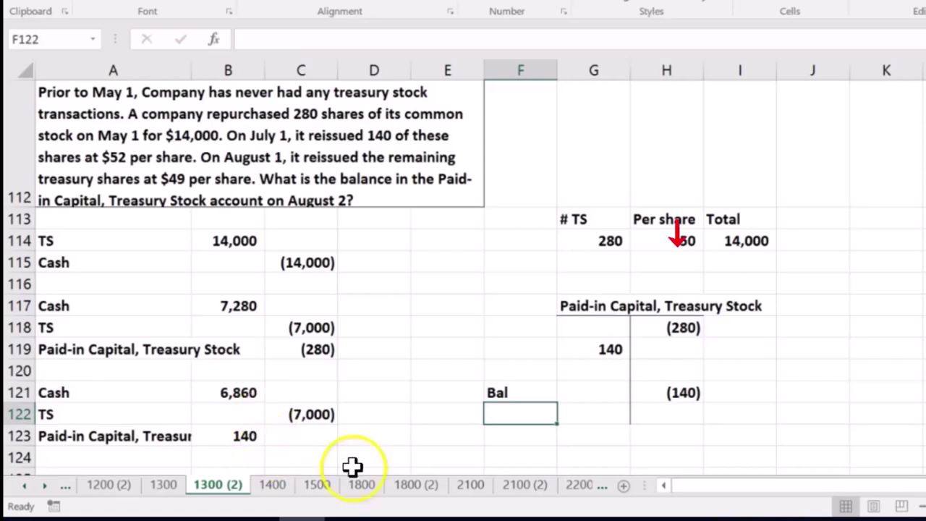
Apply a cell border to the T-account balance row G121:H121 to set off the Paid-in Capital, Treasury Stock total.
{"action": "left_click", "coordinate": [658, 393]}
{"action": "left_click_drag", "start_coordinate": [604, 393], "coordinate": [644, 392]}
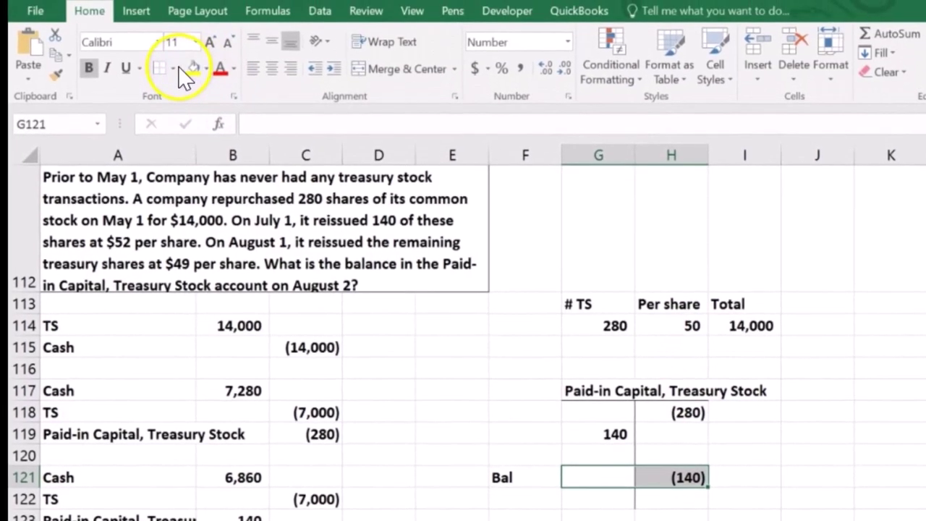
{"action": "left_click", "coordinate": [173, 68]}
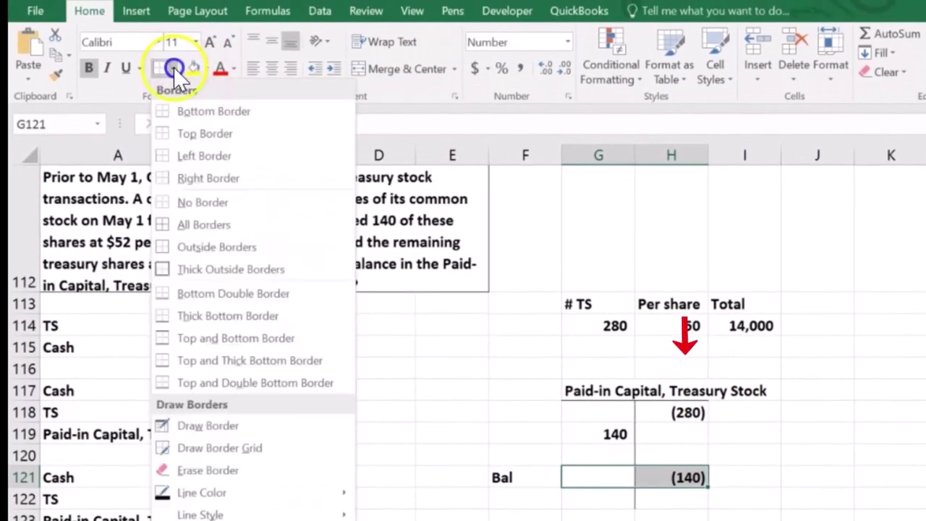
{"action": "left_click", "coordinate": [176, 369]}
{"action": "left_click", "coordinate": [738, 455]}
{"action": "key", "text": "Left"}
{"action": "key", "text": "Down"}
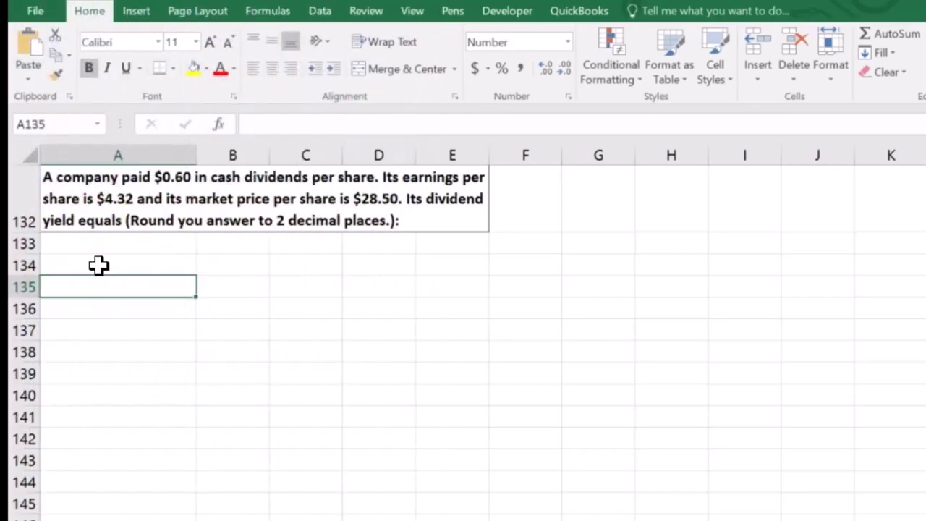
Enter the label Dividends in A134 with 0.6 in B134, and format B134:D141 to show two decimal places.
{"action": "left_click", "coordinate": [99, 264]}
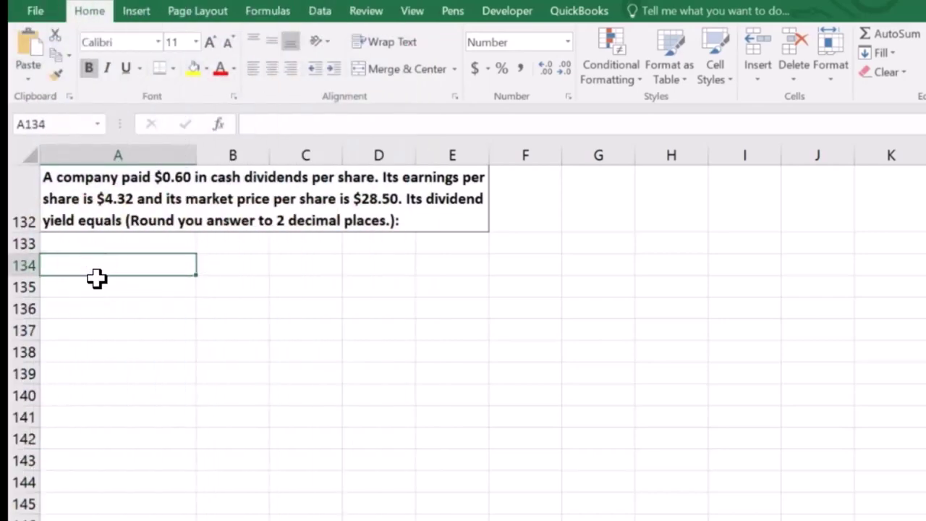
{"action": "type", "text": "K"}
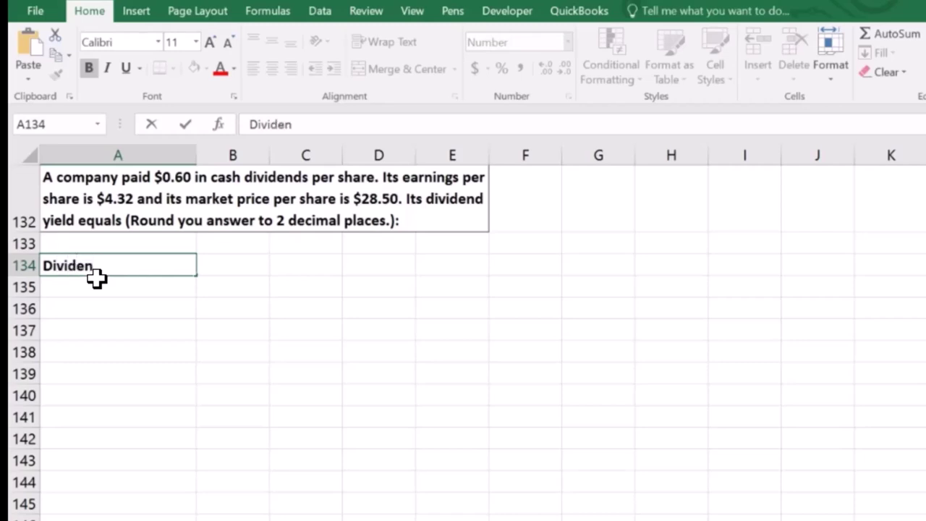
{"action": "key", "text": "Tab"}
{"action": "type", "text": ".6"}
{"action": "key", "text": "Return"}
{"action": "key", "text": "Up"}
{"action": "key", "text": "Right"}
{"action": "left_click_drag", "start_coordinate": [241, 260], "coordinate": [343, 423]}
{"action": "left_click", "coordinate": [542, 68]}
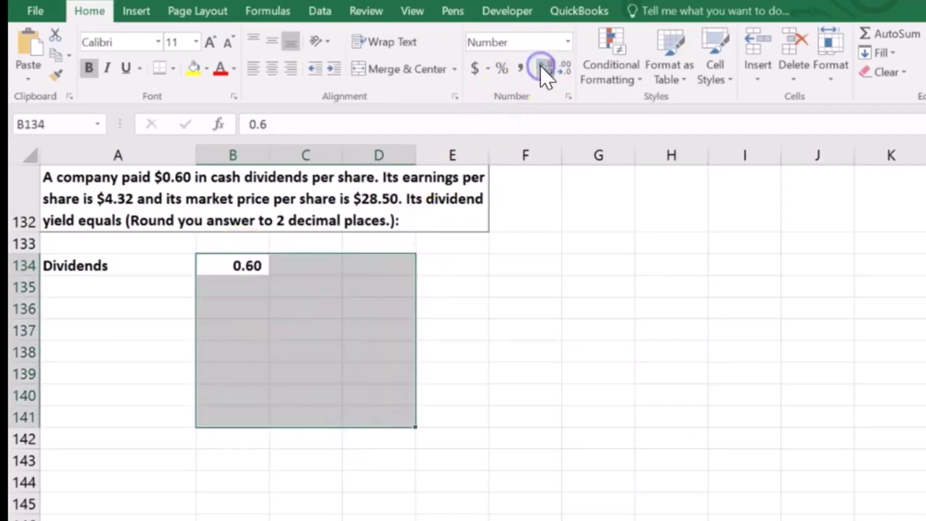
Enter the label Market price in A135 with 28.50 in B135, and underline the amount.
{"action": "left_click", "coordinate": [99, 292]}
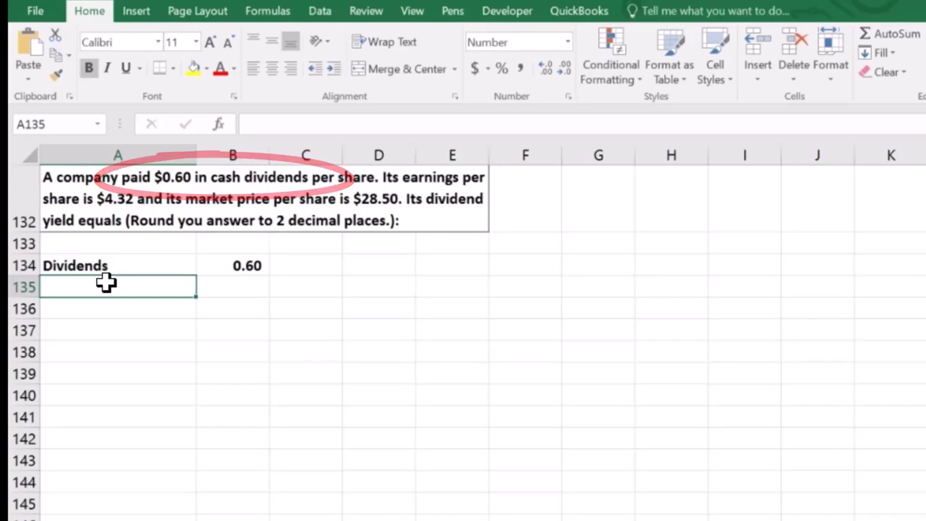
{"action": "type", "text": "Mar"}
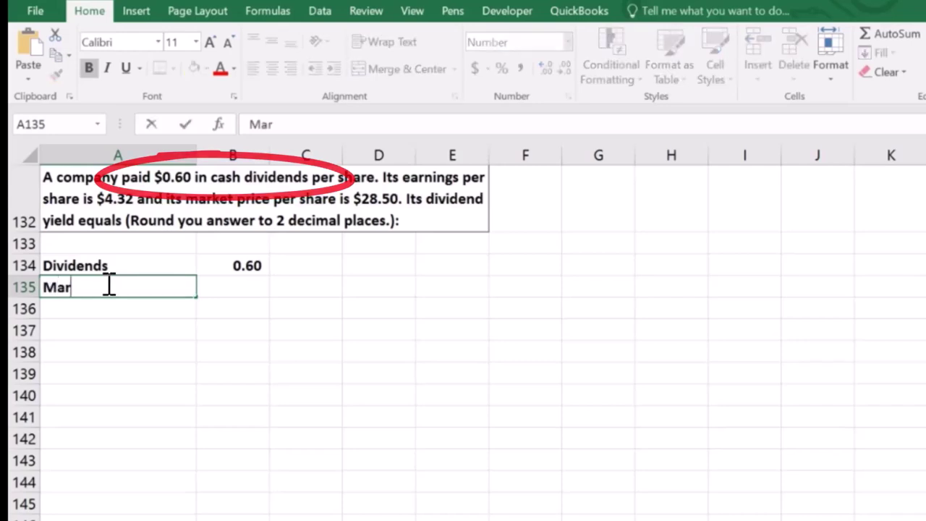
{"action": "type", "text": "ket pric"}
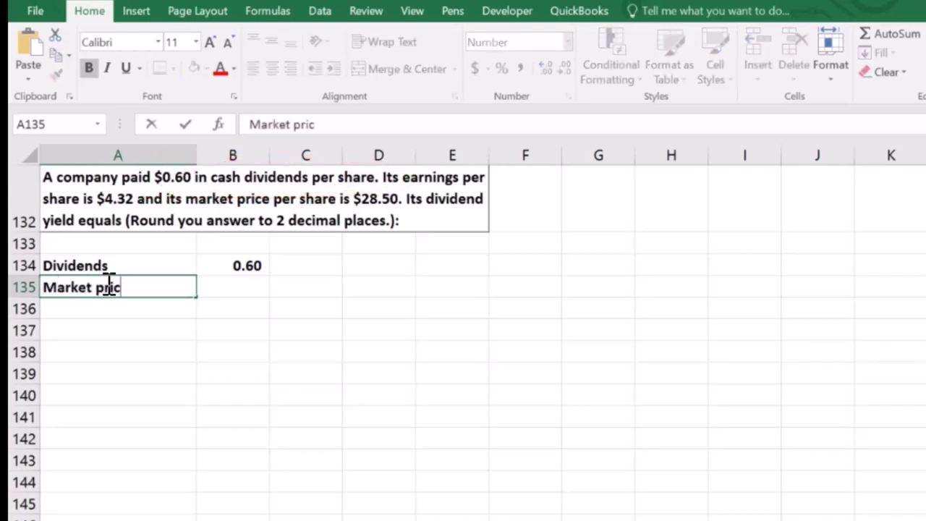
{"action": "type", "text": "e"}
{"action": "key", "text": "Tab"}
{"action": "type", "text": "28."}
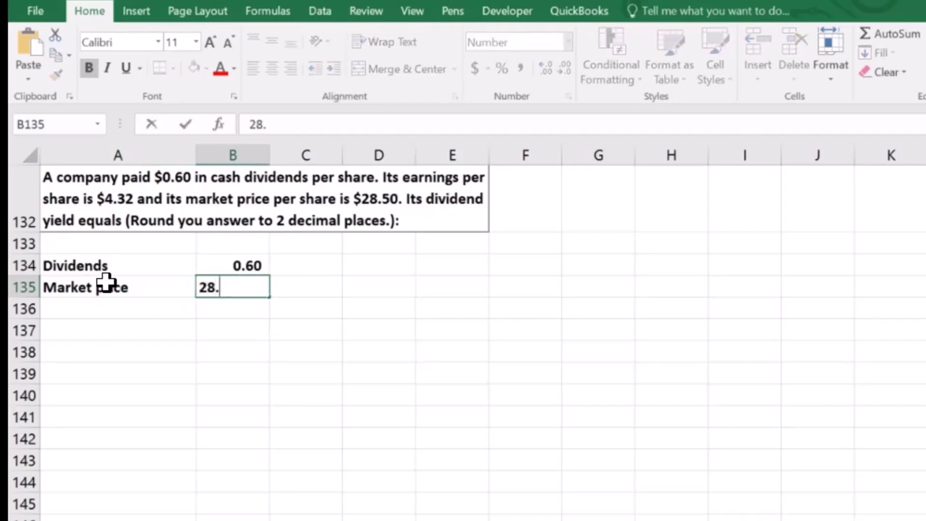
{"action": "type", "text": "50"}
{"action": "key", "text": "Return"}
{"action": "key", "text": "Up"}
{"action": "key", "text": "Right"}
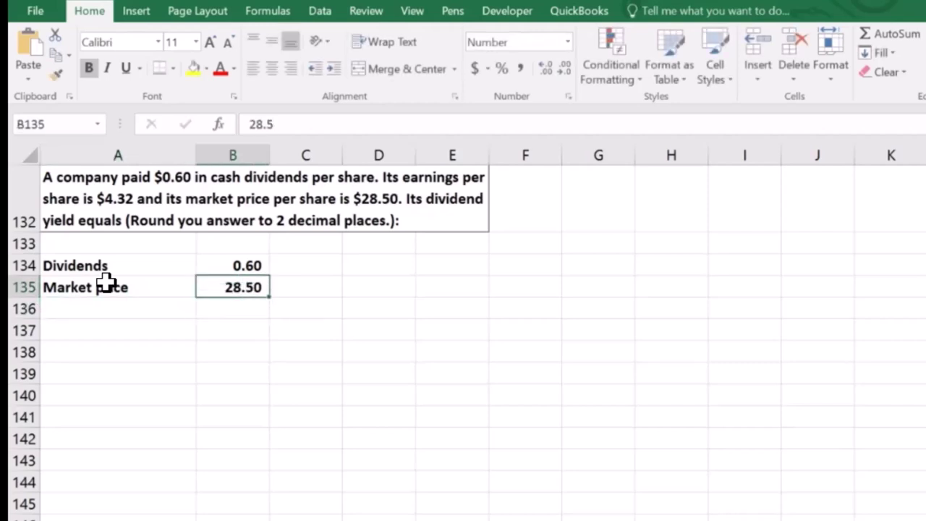
{"action": "left_click", "coordinate": [125, 69]}
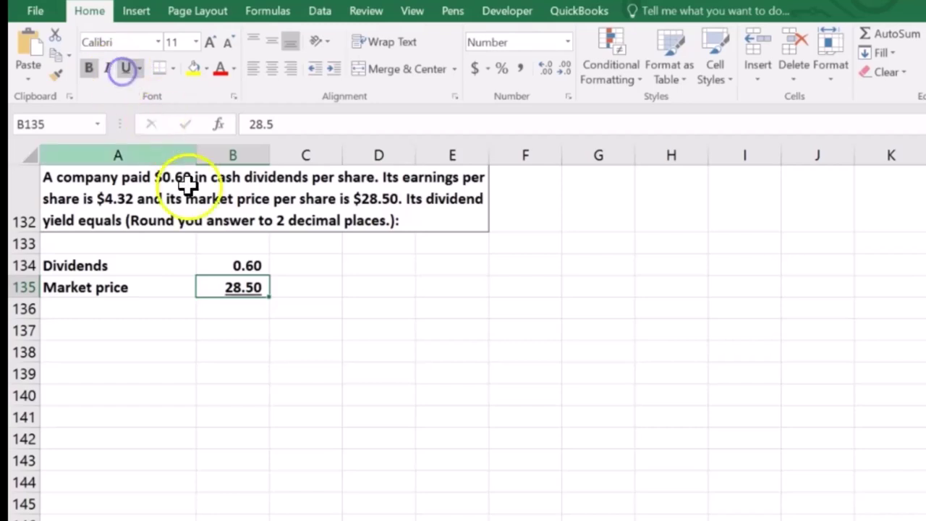
Compute the dividend yield in B137 with the formula =B134/B135.
{"action": "left_click", "coordinate": [239, 327]}
{"action": "type", "text": "="}
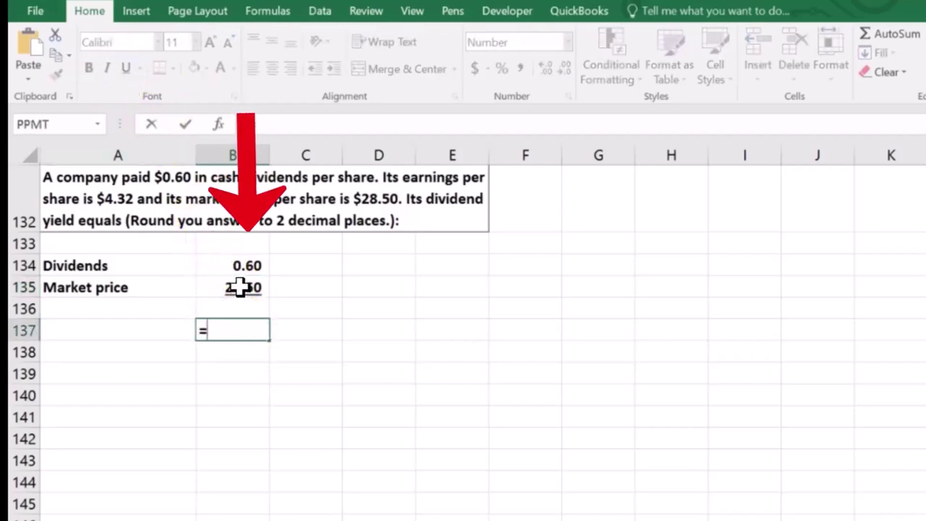
{"action": "left_click", "coordinate": [248, 260]}
{"action": "type", "text": "/"}
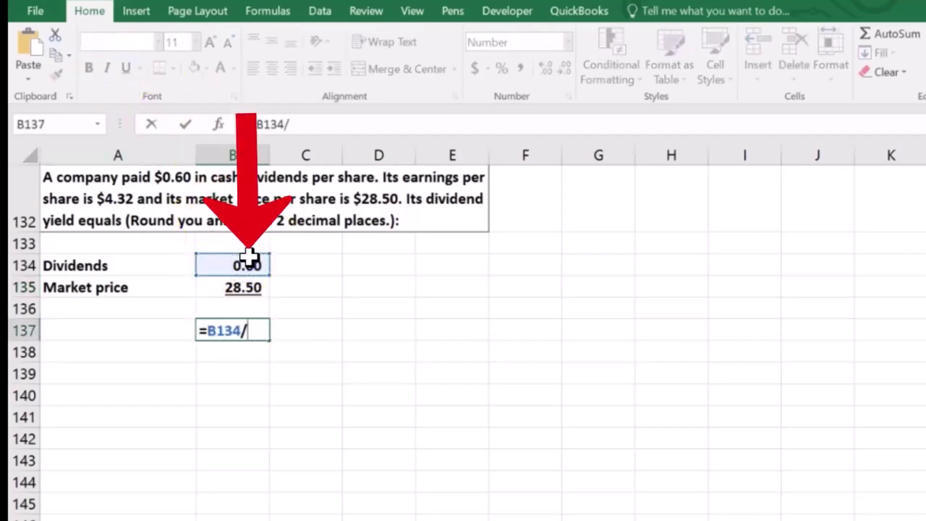
{"action": "left_click", "coordinate": [240, 288]}
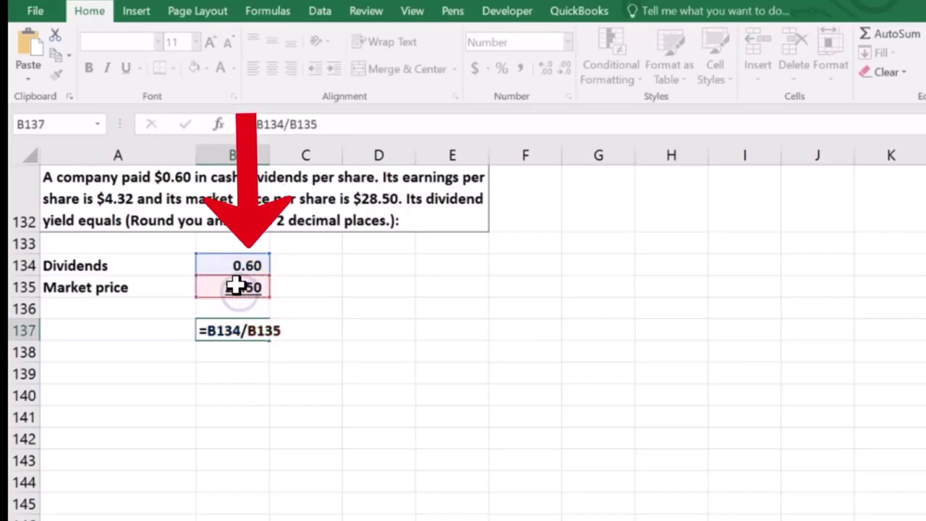
{"action": "key", "text": "Return"}
{"action": "key", "text": "Up"}
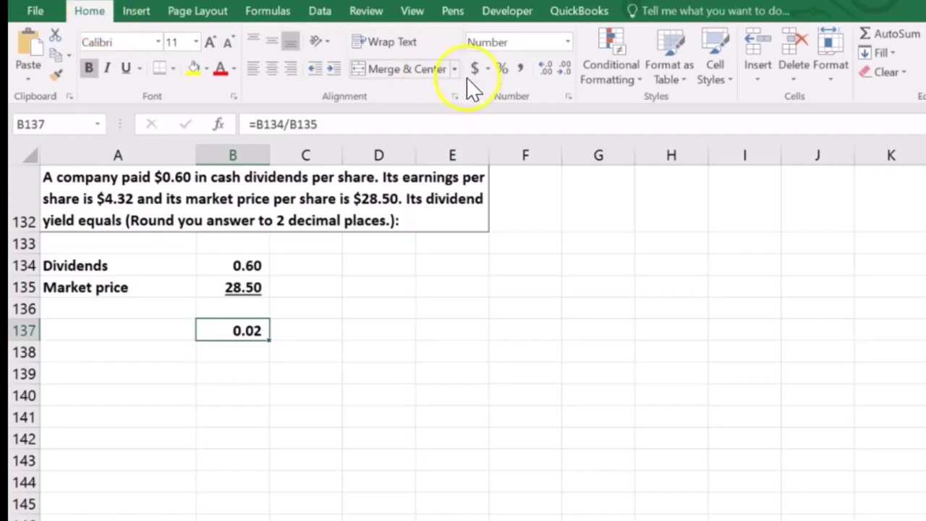
Format the dividend yield in B137 as a percentage with two decimal places.
{"action": "left_click", "coordinate": [501, 69]}
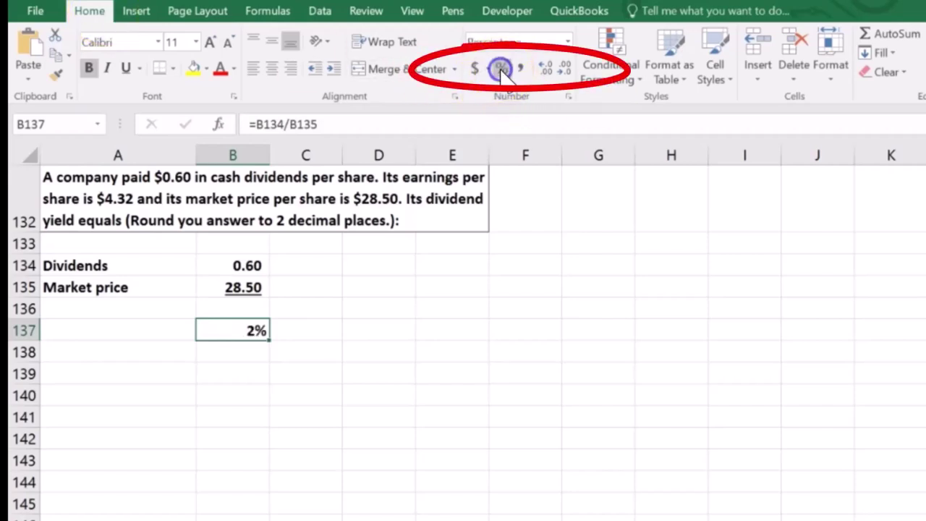
{"action": "left_click", "coordinate": [544, 70]}
{"action": "left_click", "coordinate": [542, 70]}
{"action": "left_click", "coordinate": [378, 391]}
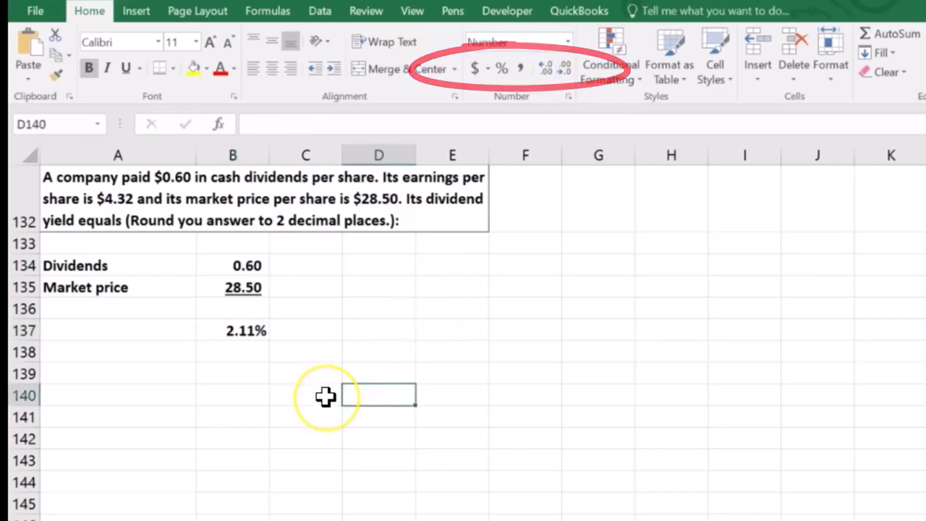